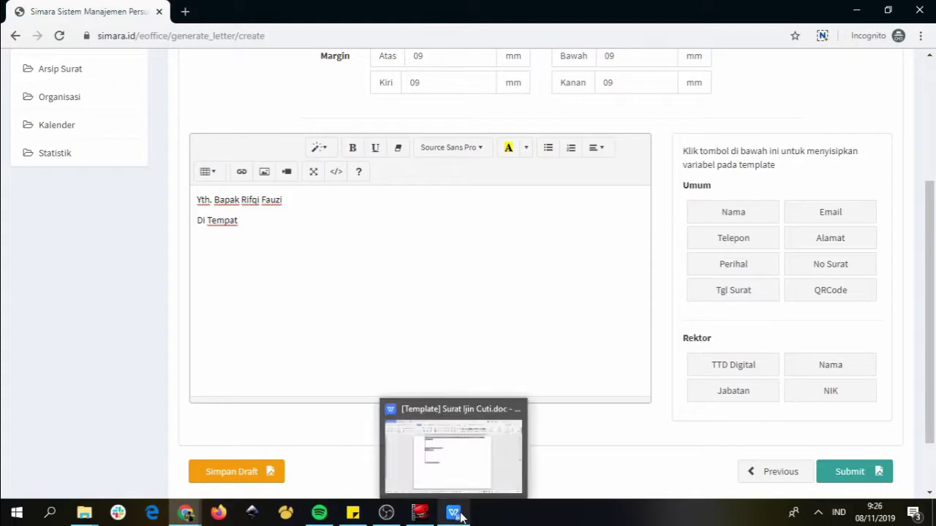
Copy the leave-request letter text from Nomor through the signature out of the WPS template document
left_click(455, 511)
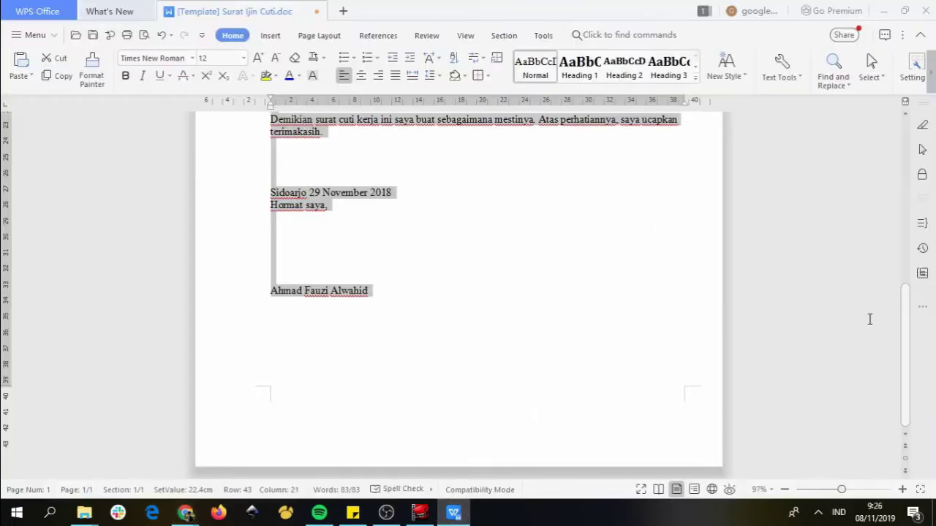
mouse_move(907, 349)
left_mouse_down()
mouse_move(907, 192)
mouse_move(906, 201)
left_mouse_up()
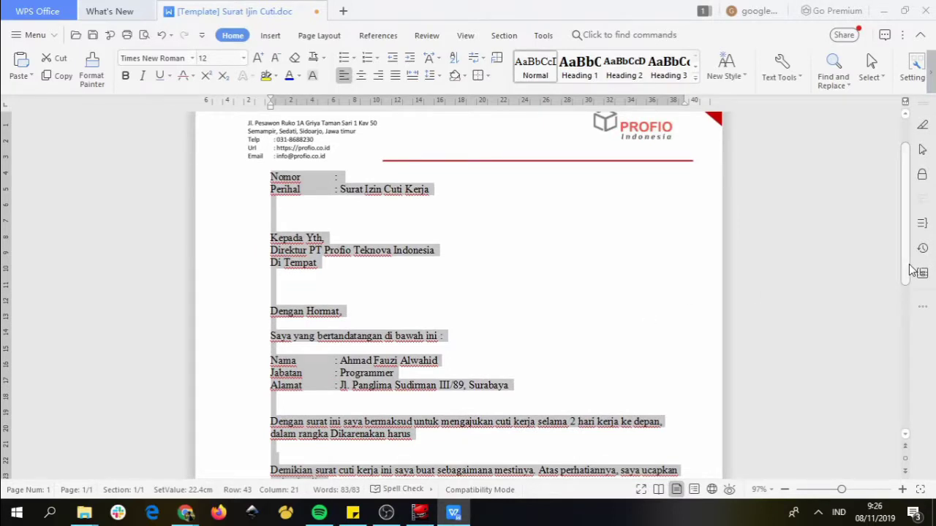
left_click(460, 301)
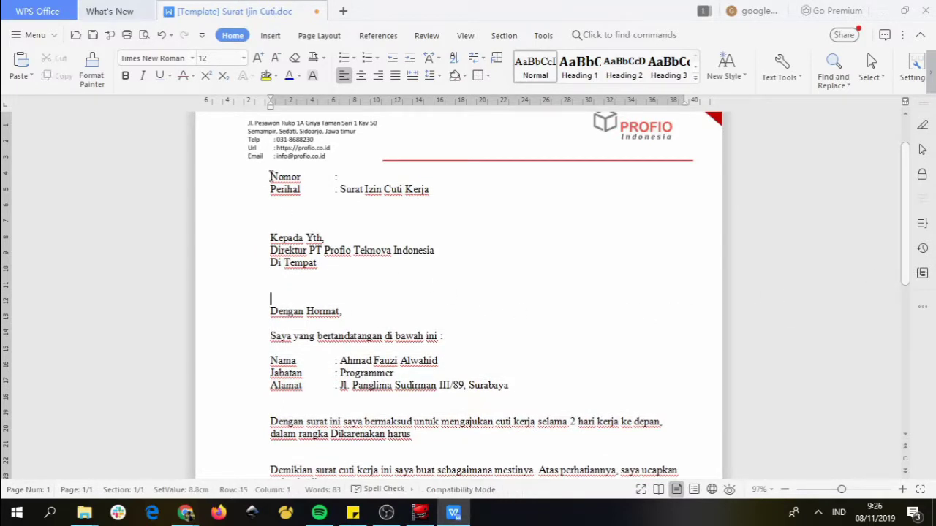
left_click(270, 177)
key("ctrl+a")
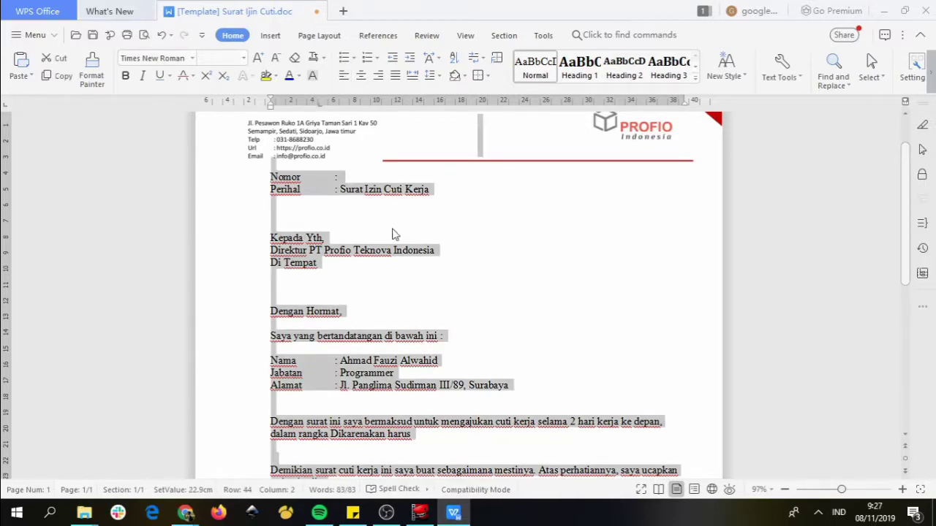
left_click(392, 230)
left_click_drag(270, 177, 373, 289)
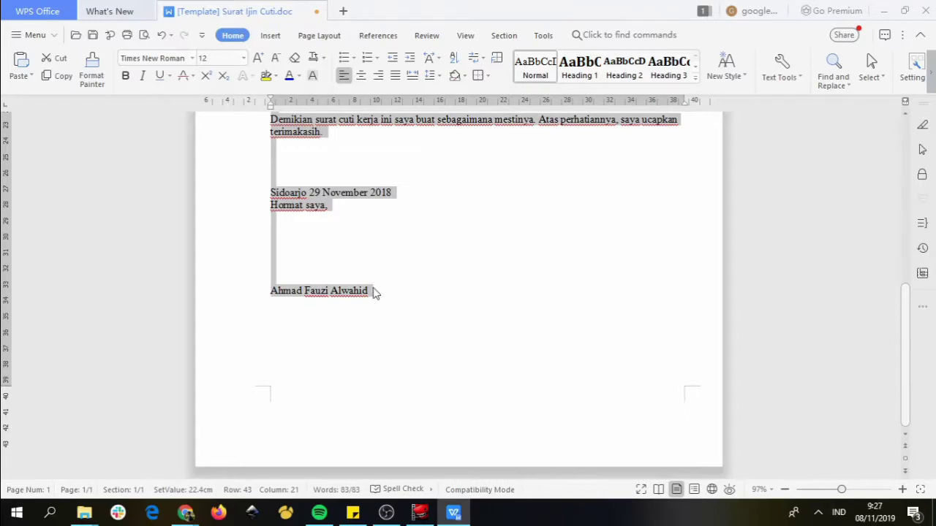
key("alt+Tab")
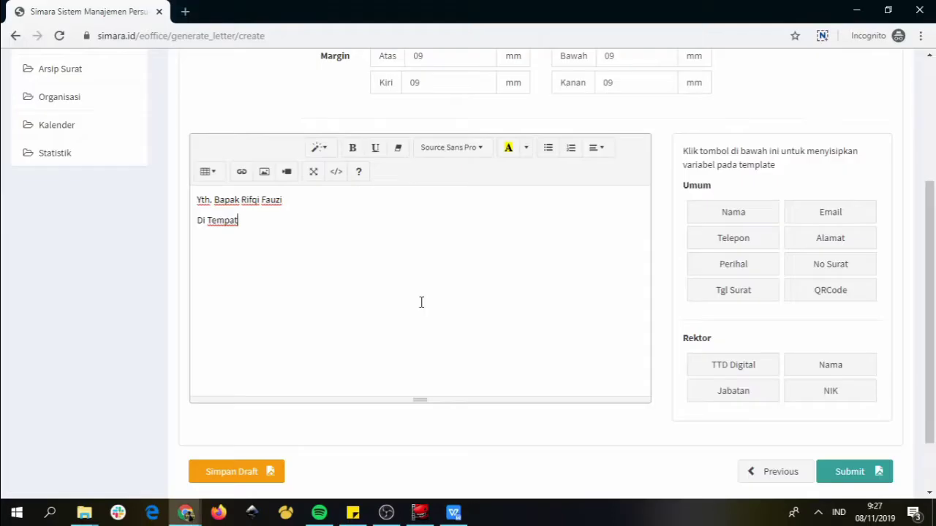
Paste the letter over the editor text, replacing the company name with [nama] and Tempat with [alamat]
key("ctrl+a")
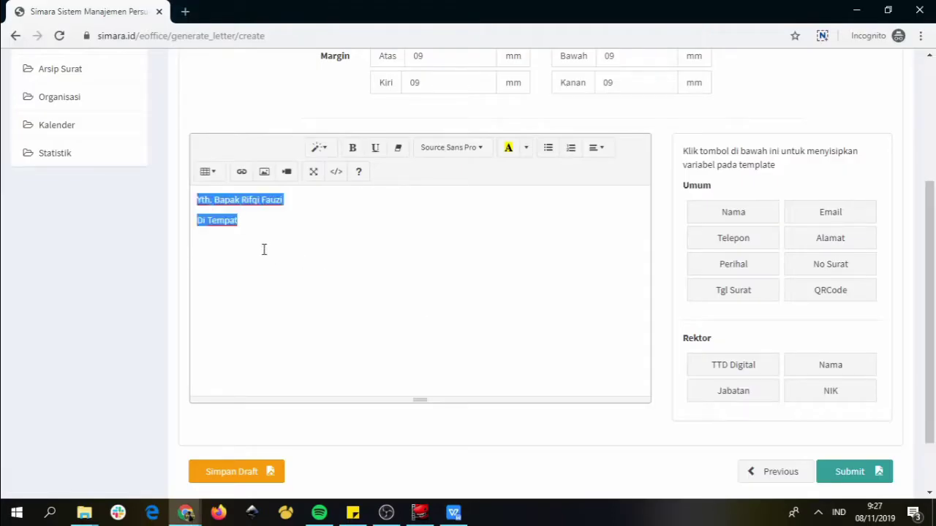
key("ctrl+v")
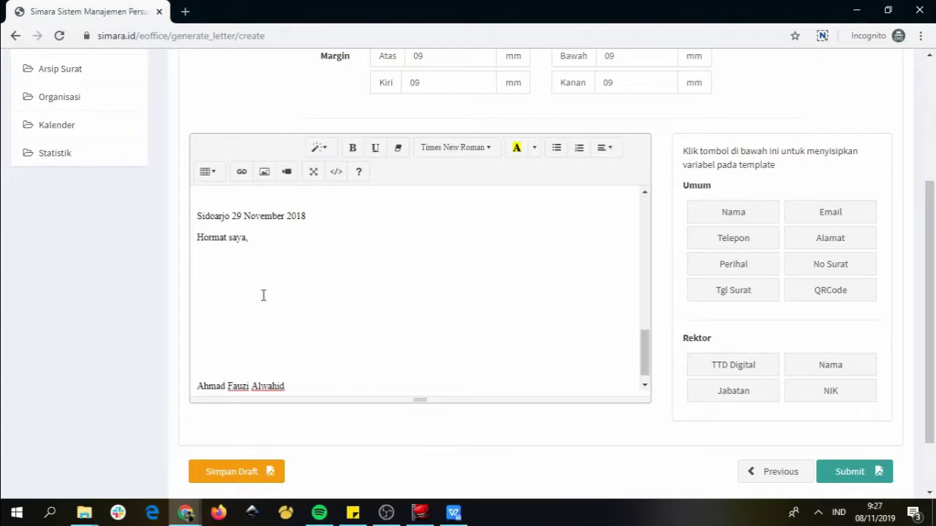
mouse_move(648, 336)
left_mouse_down()
mouse_move(635, 299)
mouse_move(633, 209)
left_mouse_up()
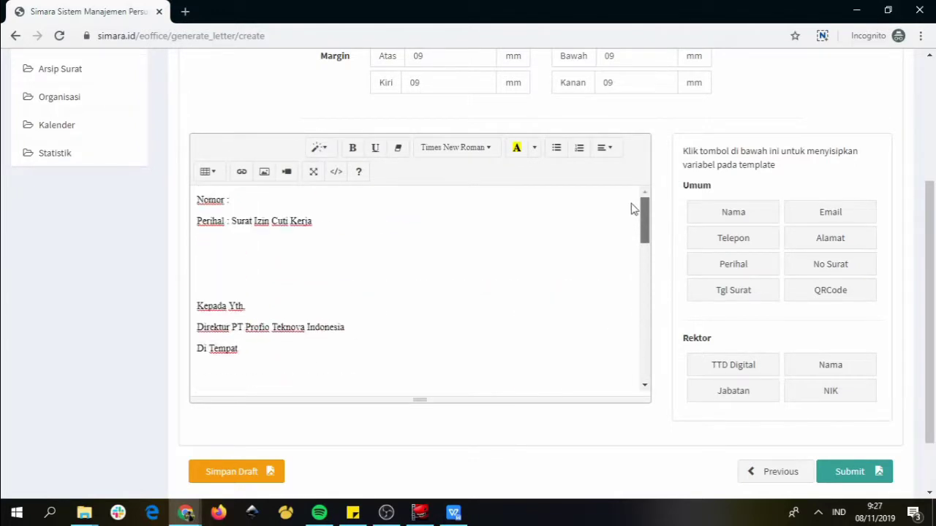
left_click(729, 212)
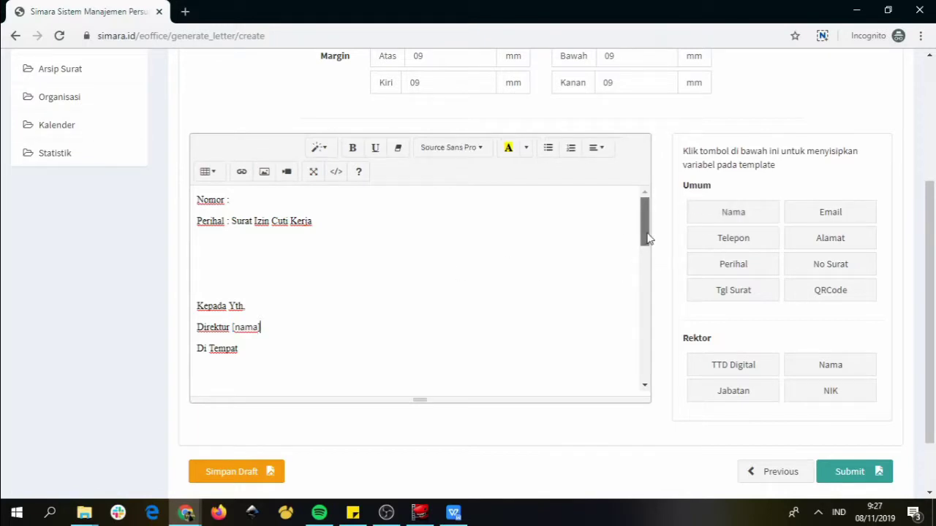
left_click_drag(648, 238, 647, 258)
double_click(223, 271)
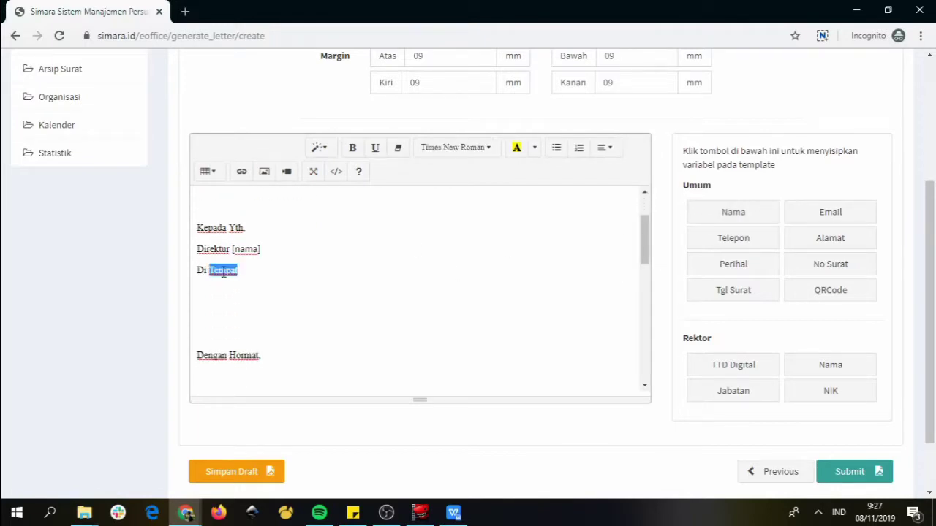
left_click(835, 245)
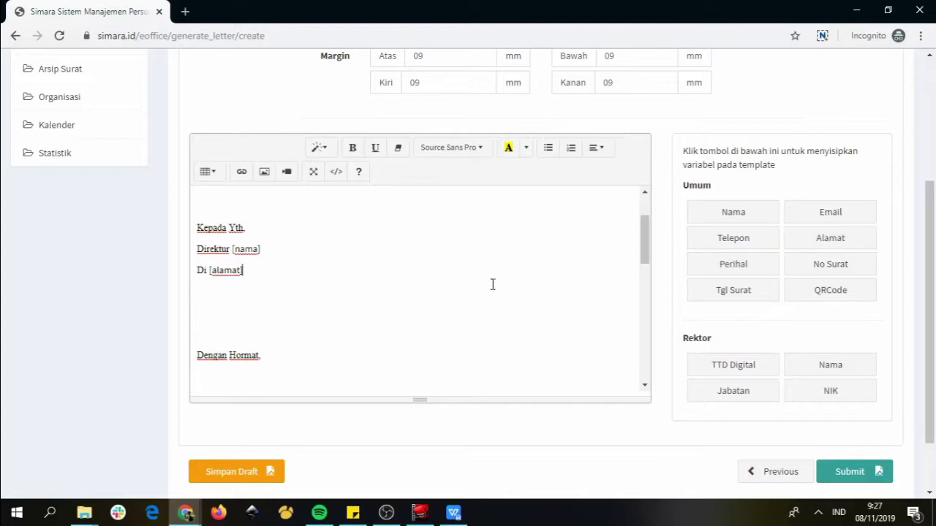
left_click_drag(644, 242, 647, 348)
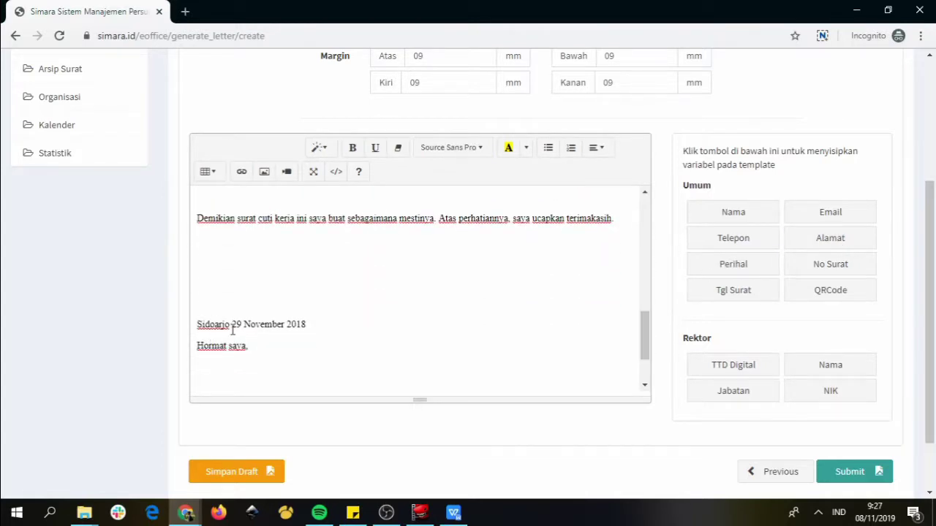
Replace the closing date 29 November 2018 with the [tgl surat] variable
left_click_drag(232, 328, 324, 328)
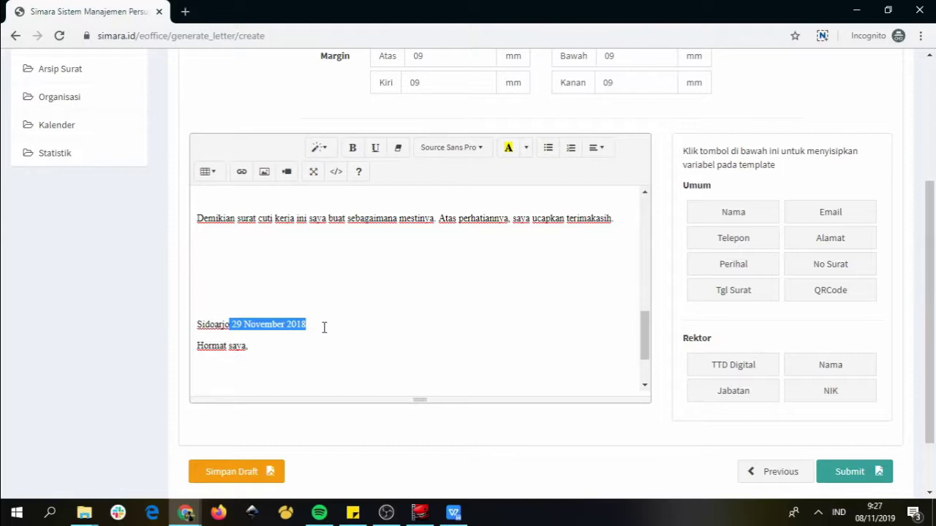
left_click(716, 294)
left_click_drag(643, 322, 654, 354)
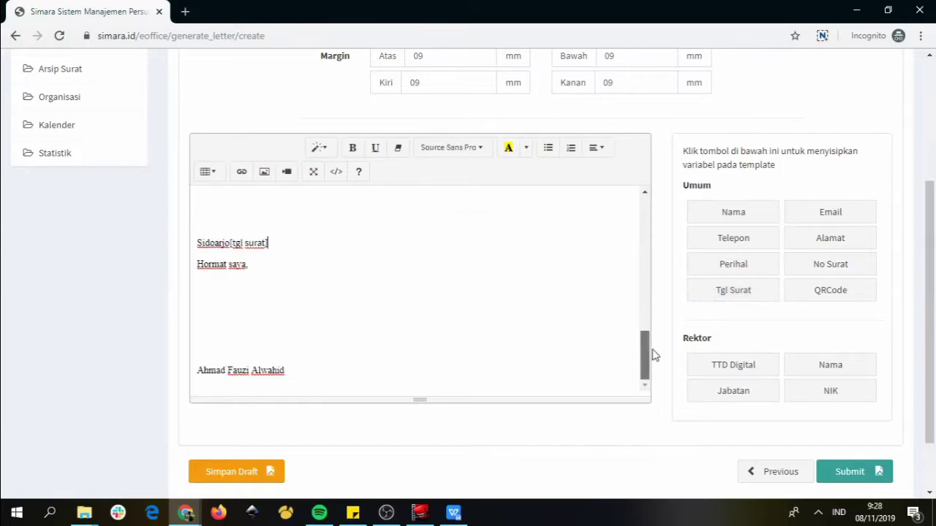
Insert a [qrcode] placeholder on the blank line below Hormat saya,
left_click(205, 312)
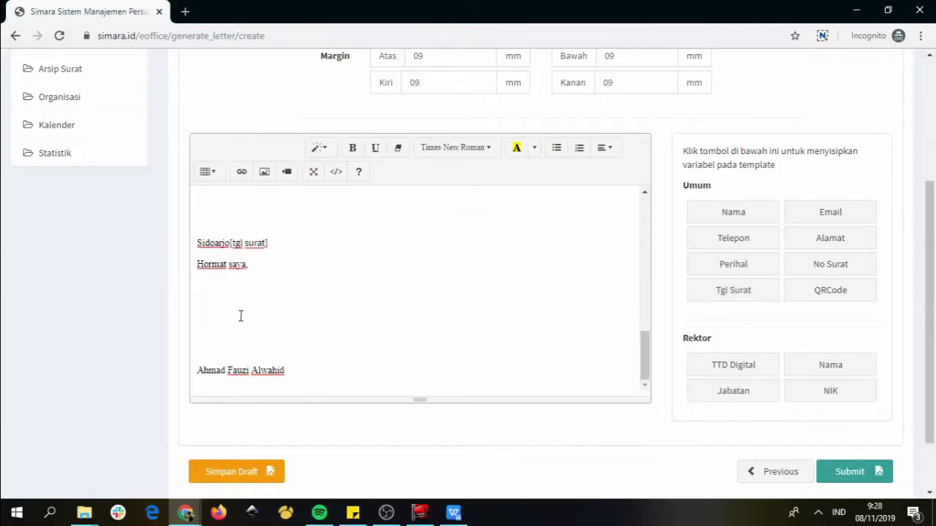
left_click(825, 302)
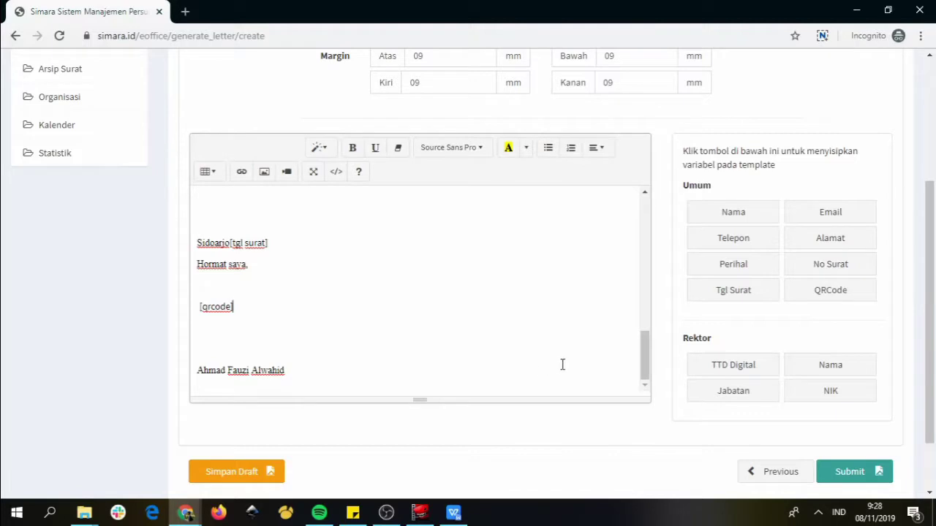
left_click_drag(644, 358, 647, 225)
scroll(922, 365, "down", 1)
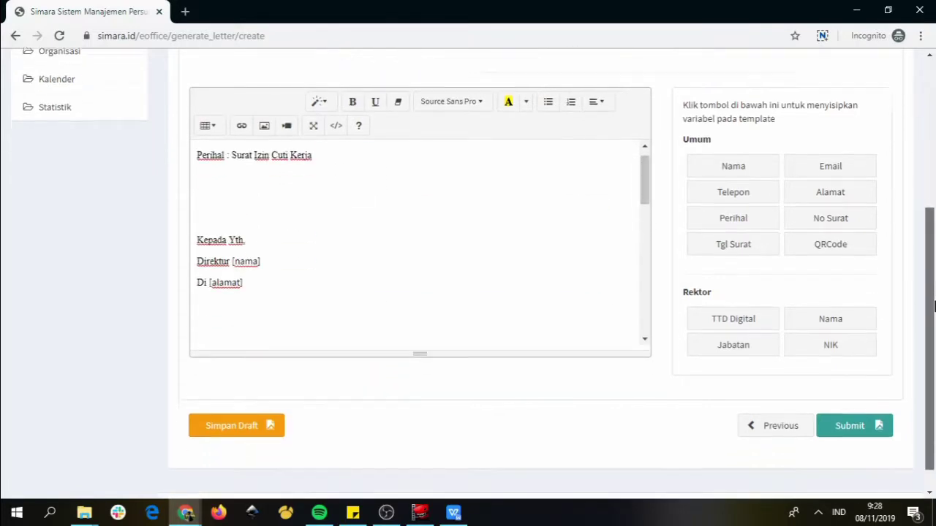
Submit 'Template Surat Berita Acara Biasa 1' so it heads the template list as Pengajuan
left_click(872, 418)
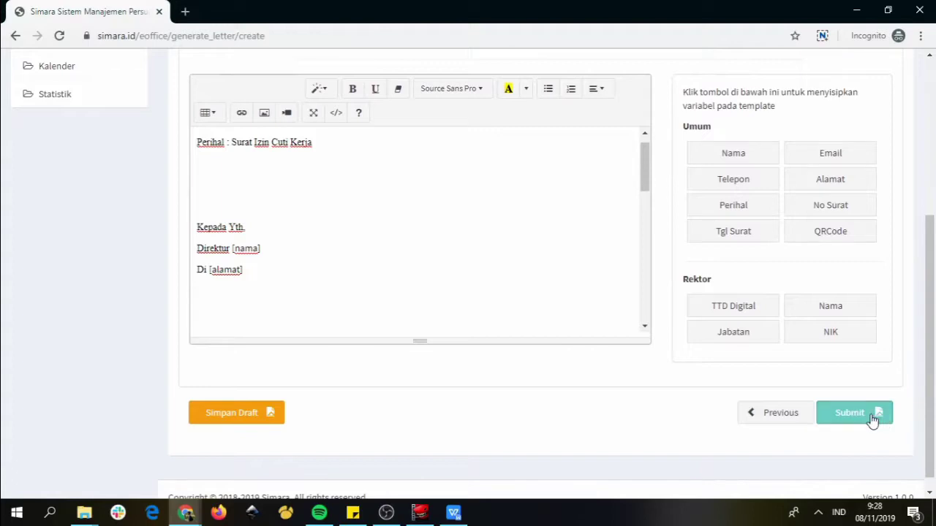
left_click(861, 417)
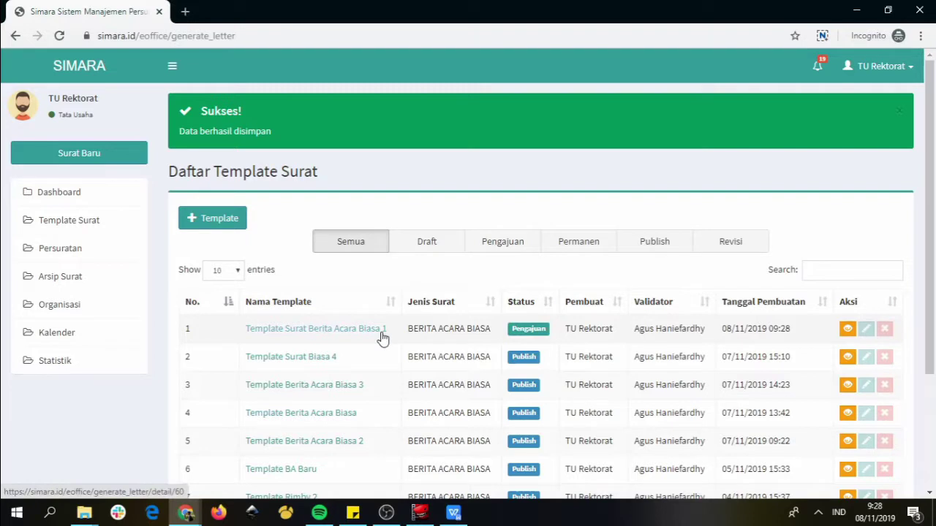
key("alt+Tab")
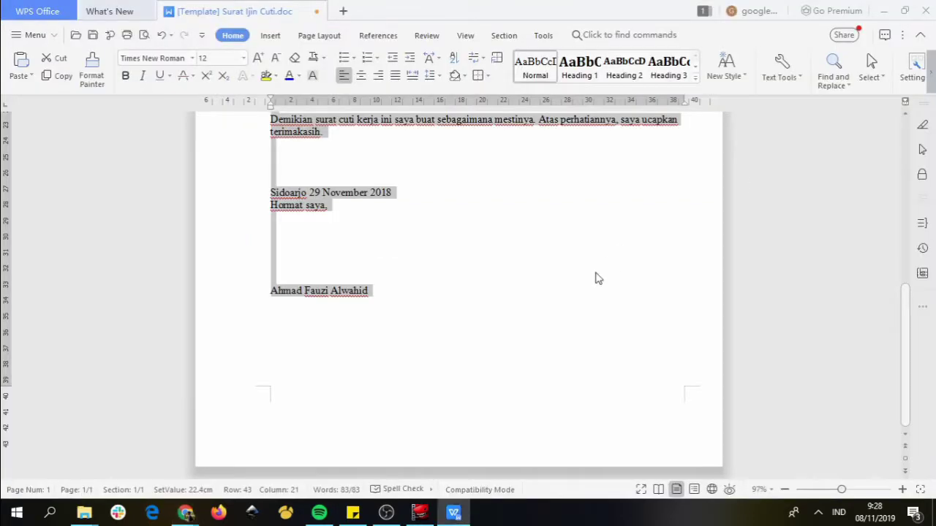
key("alt+Tab")
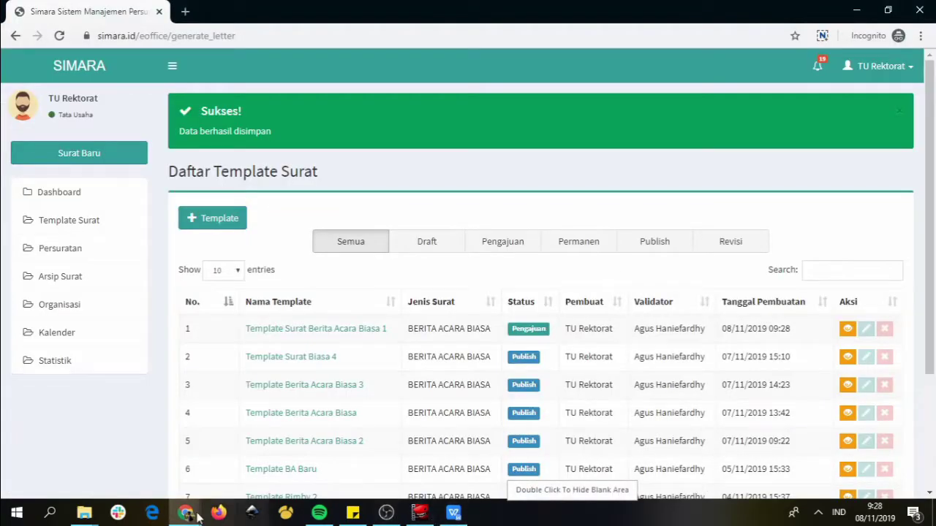
Log in to Simara in the other browser window with the saved administrator username and its password
mouse_move(197, 516)
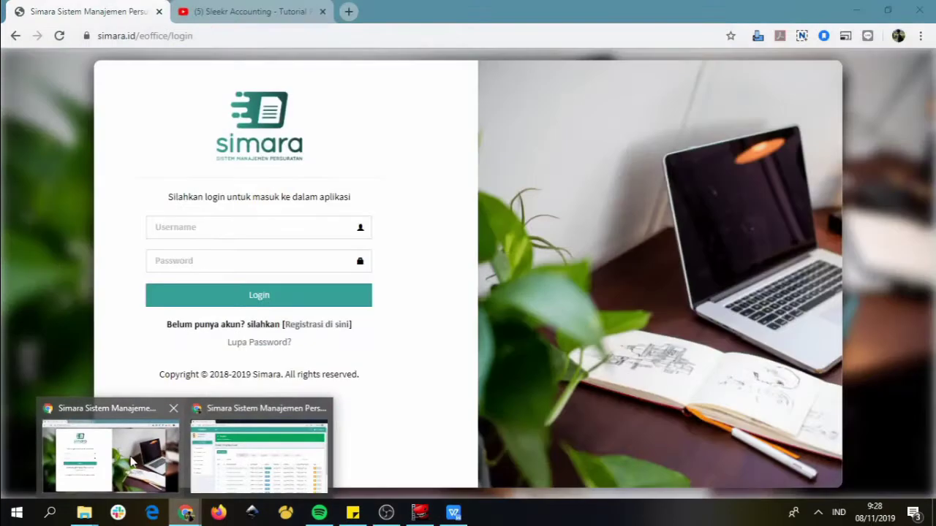
left_click(259, 449)
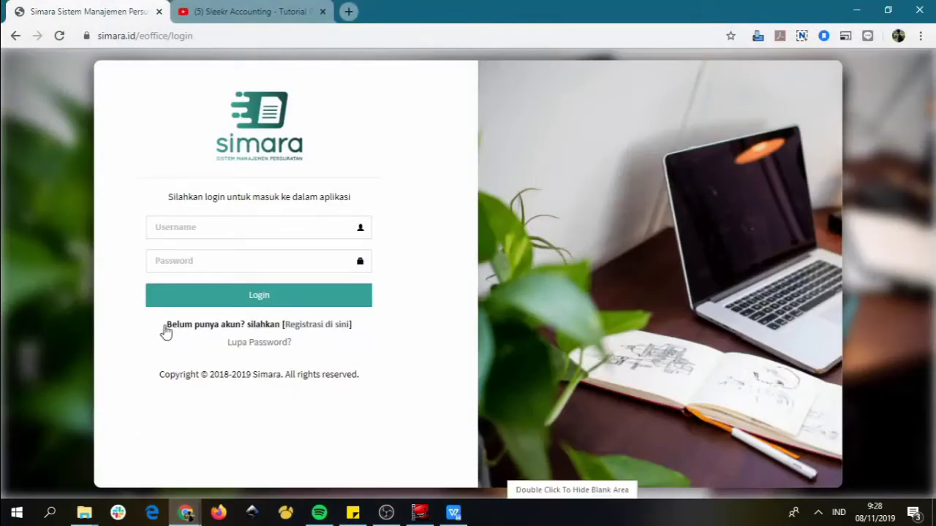
left_click(193, 227)
left_click(154, 186)
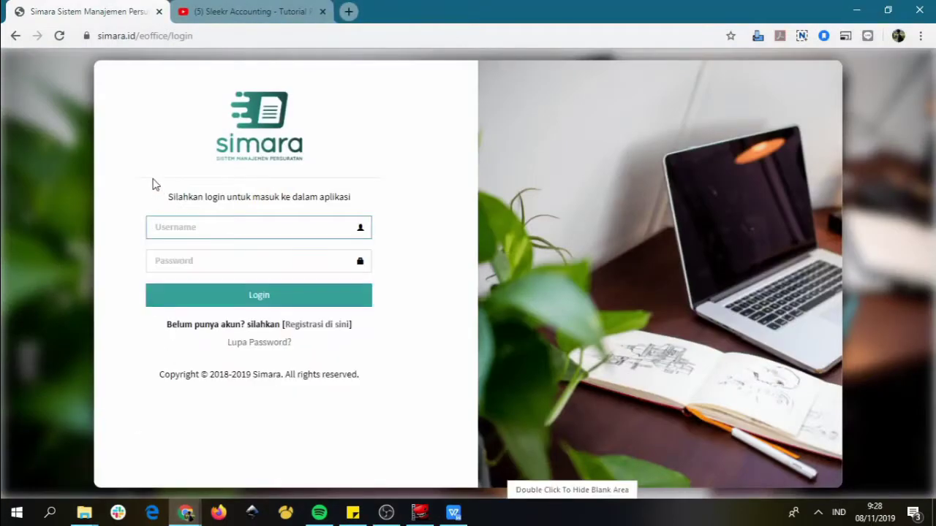
left_click(160, 221)
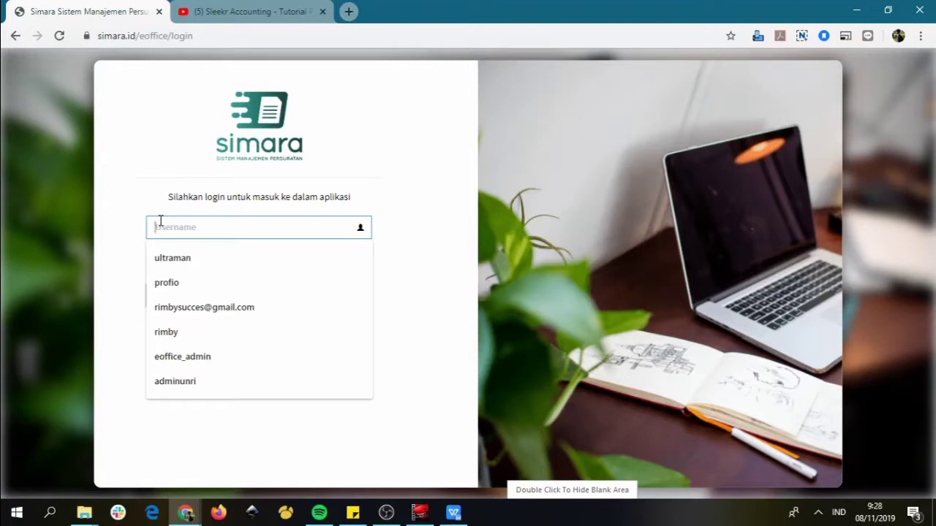
type("isiska.admin")
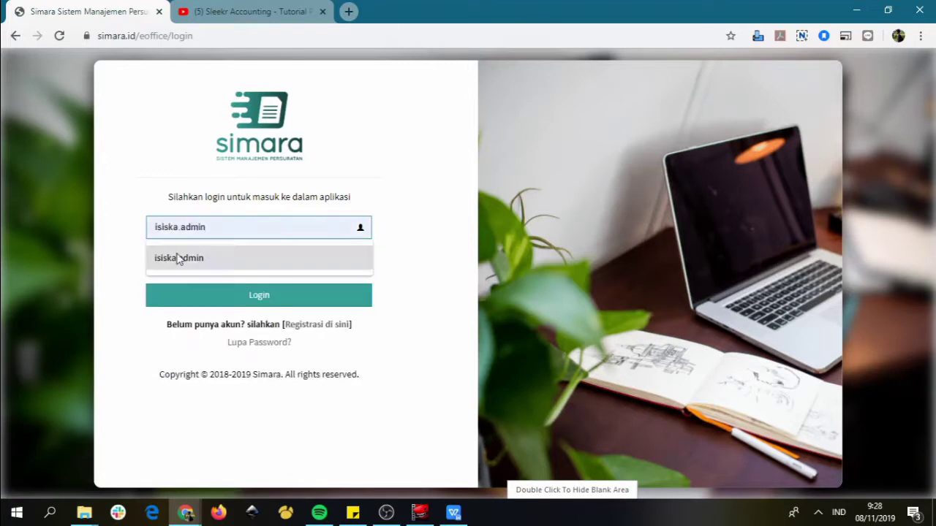
left_click(178, 257)
left_click(190, 263)
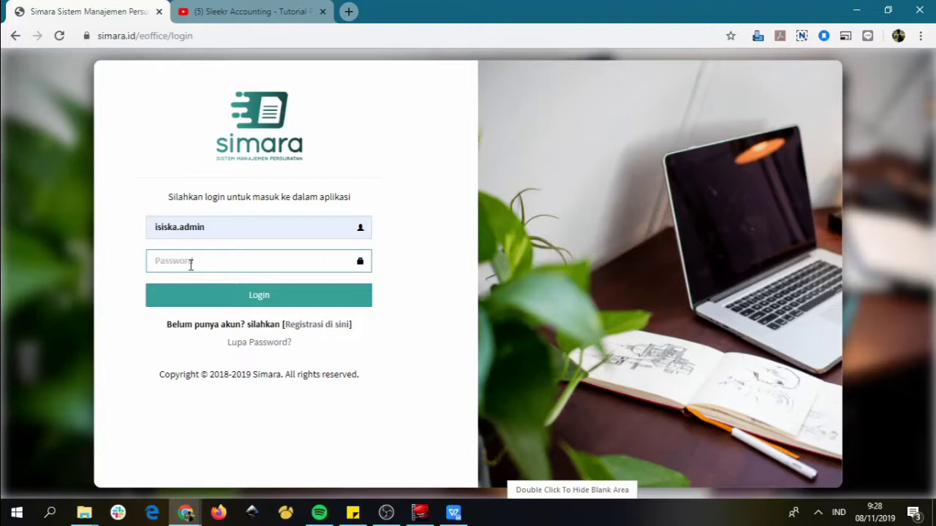
type("•••")
key("BackSpace")
key("BackSpace")
key("BackSpace")
type("•")
key("Return")
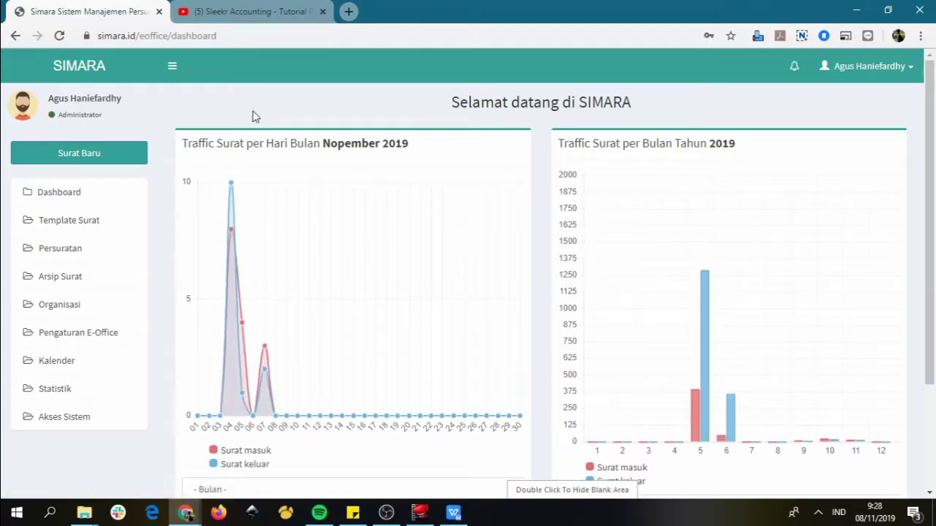
Open Template Surat > Approval Template to list the templates awaiting approval
left_click(83, 223)
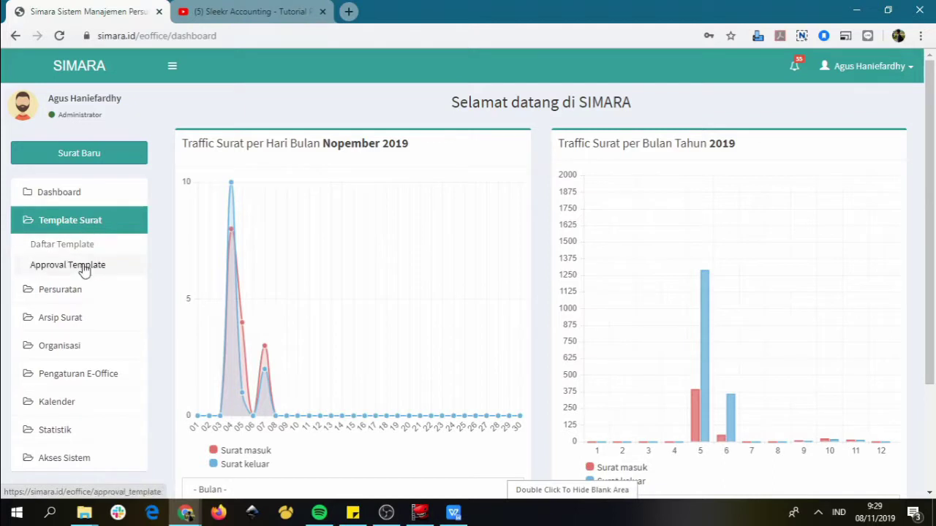
left_click(80, 266)
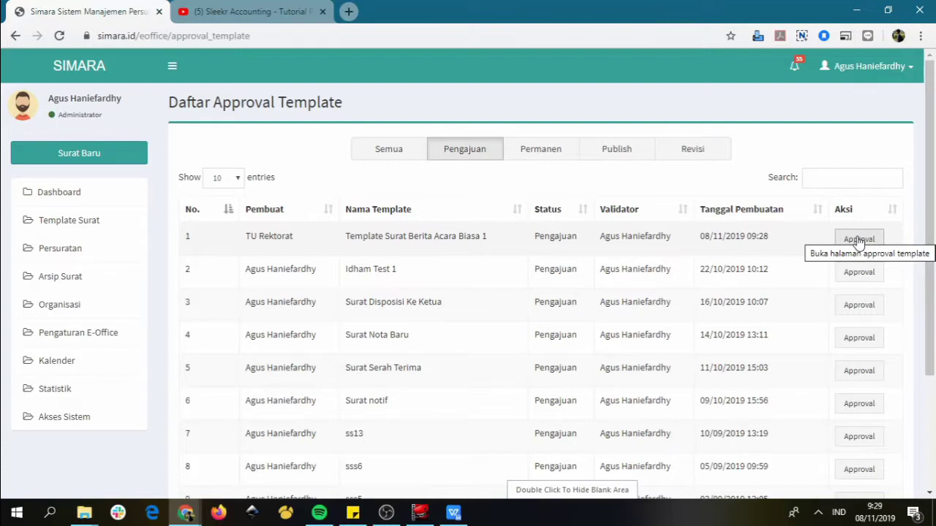
left_click(859, 240)
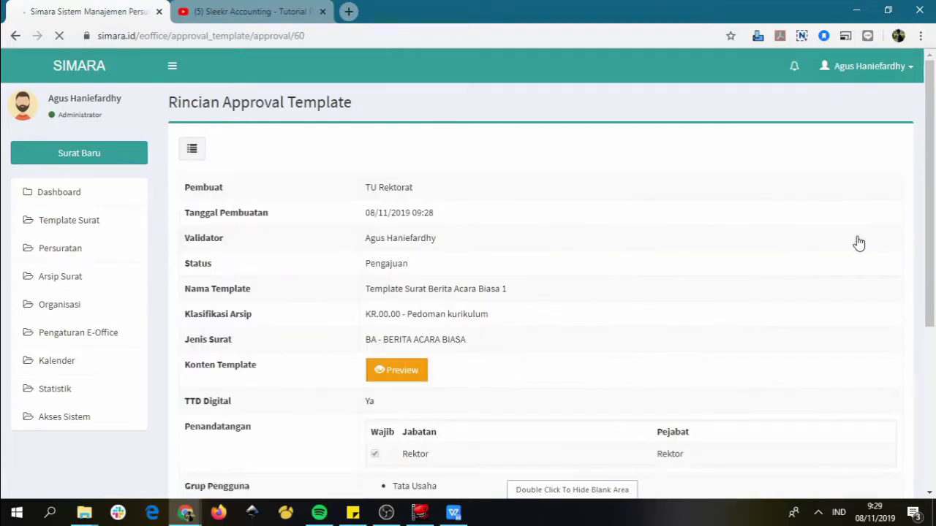
left_click_drag(932, 185, 934, 259)
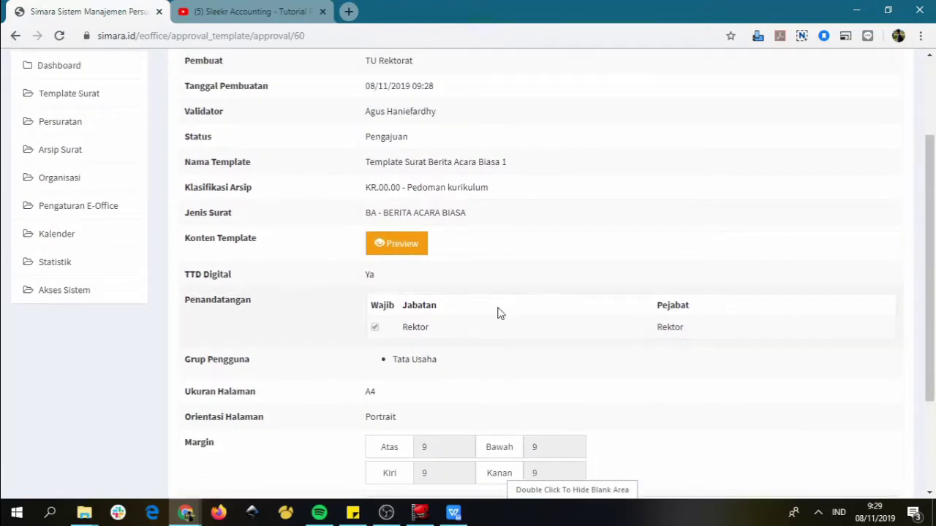
left_click(405, 248)
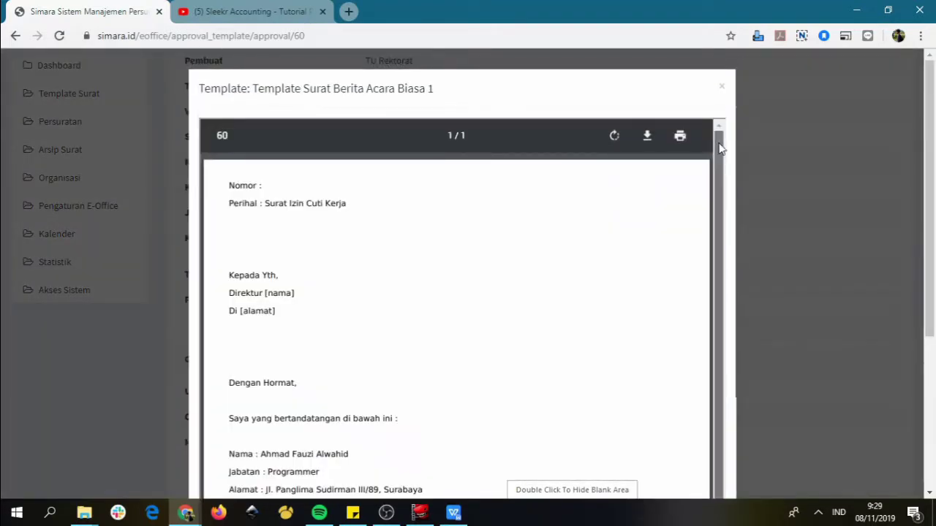
left_click_drag(719, 148, 748, 368)
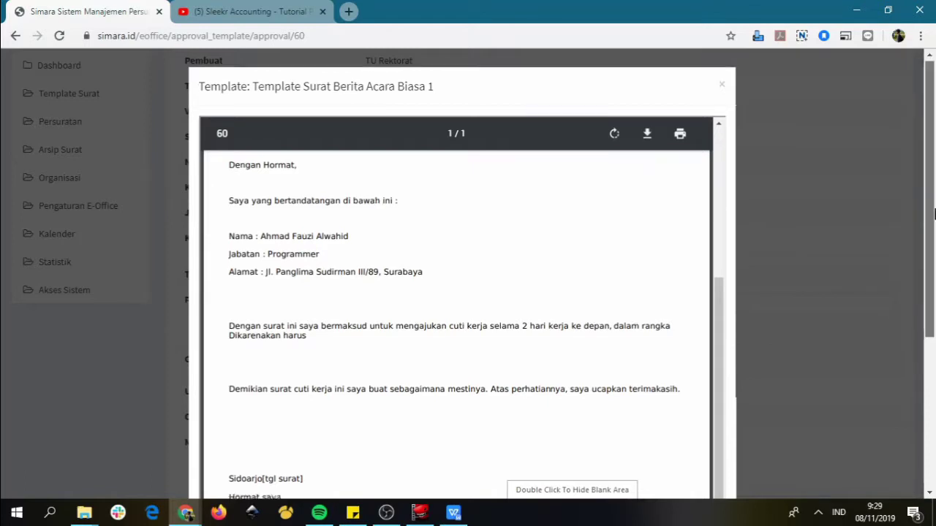
left_click_drag(929, 205, 929, 348)
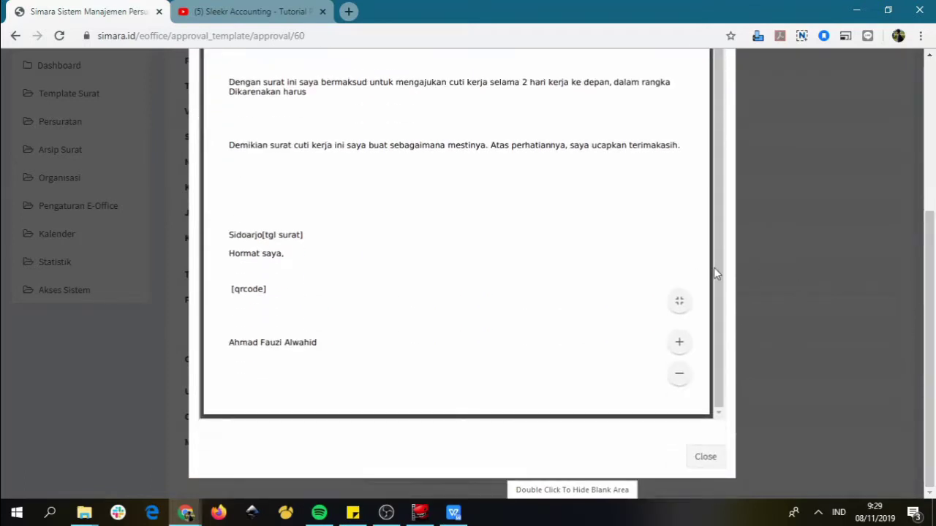
mouse_move(713, 267)
left_mouse_down()
mouse_move(699, 123)
mouse_move(833, 121)
left_mouse_up()
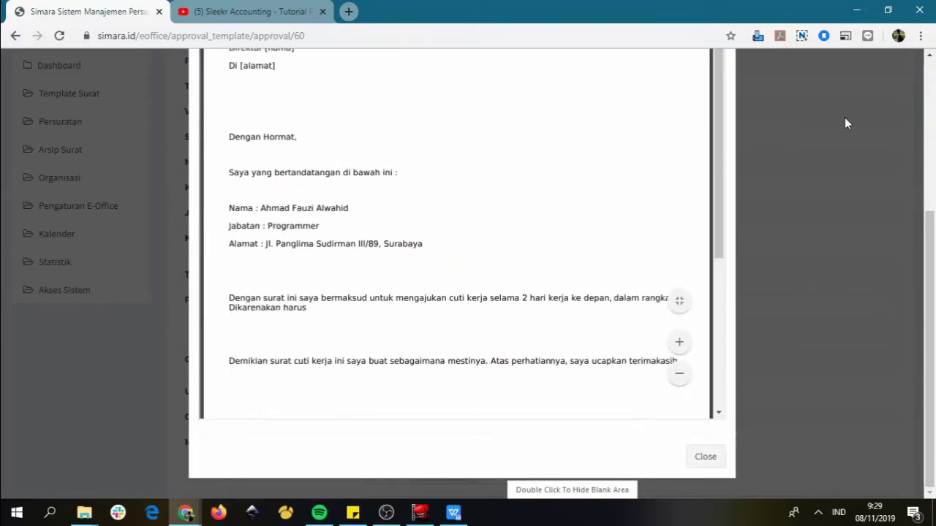
left_click(844, 117)
scroll(336, 356, "down", 2)
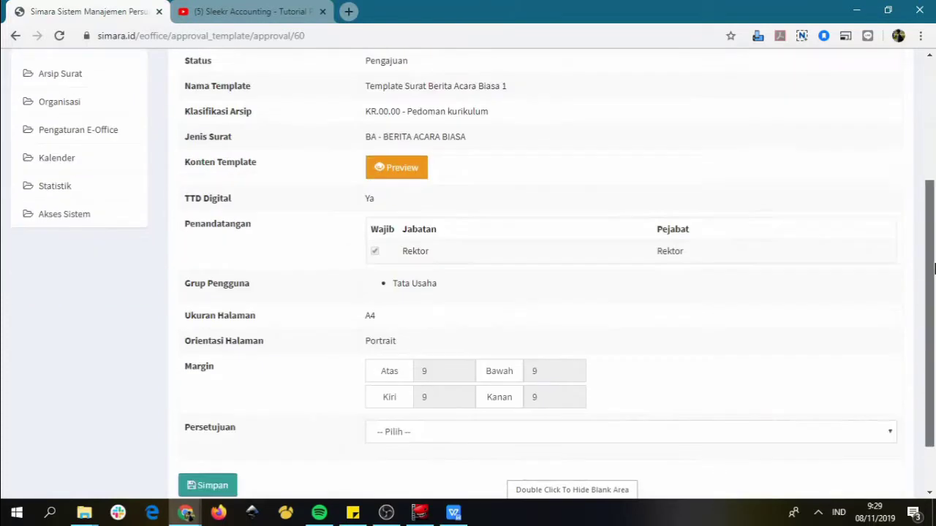
Approve Template Surat Berita Acara Biasa 1 with the decision Permanen & Publish and save
left_click(409, 371)
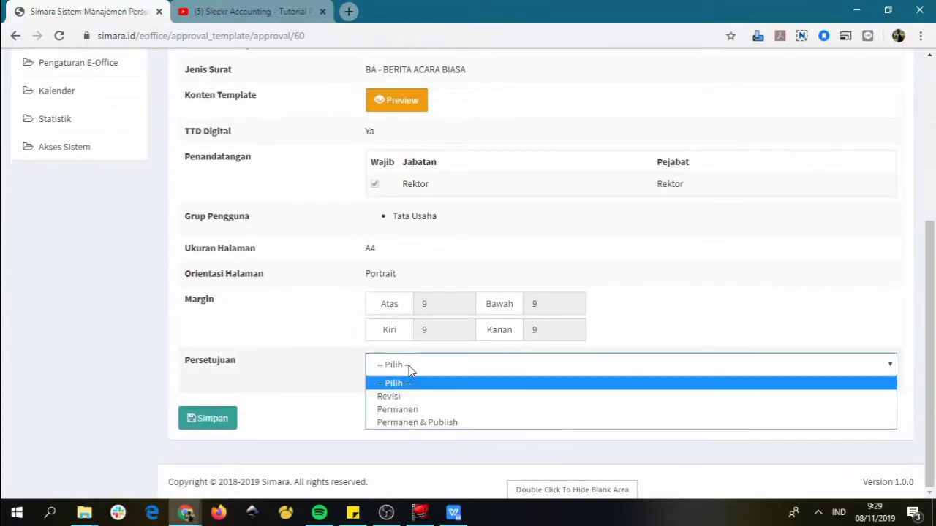
left_click(426, 424)
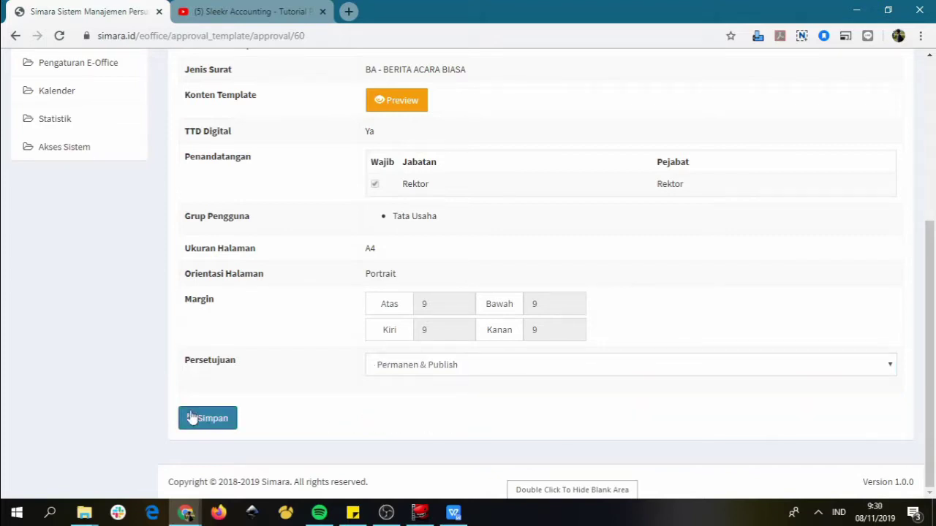
left_click(214, 424)
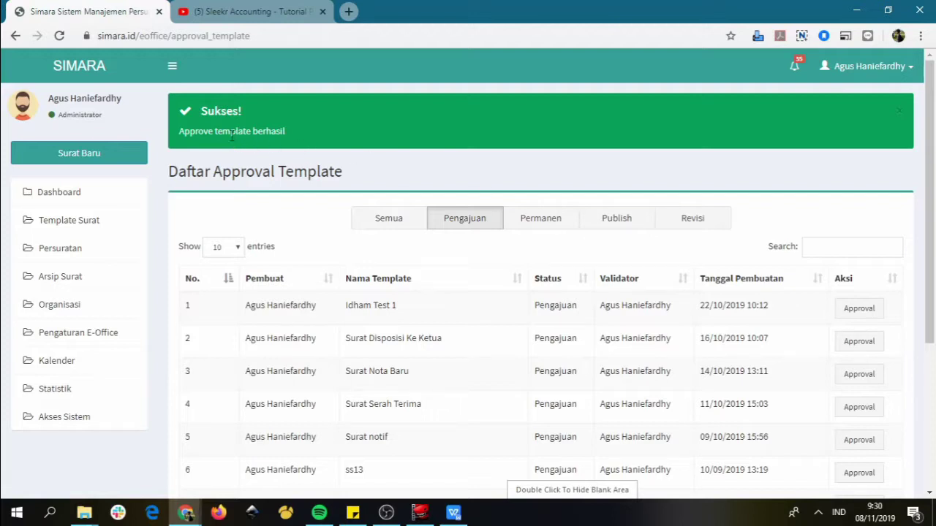
In the TU Rektorat window, start a new template letter from Template Surat Berita Acara Biasa 1
key("alt+Tab")
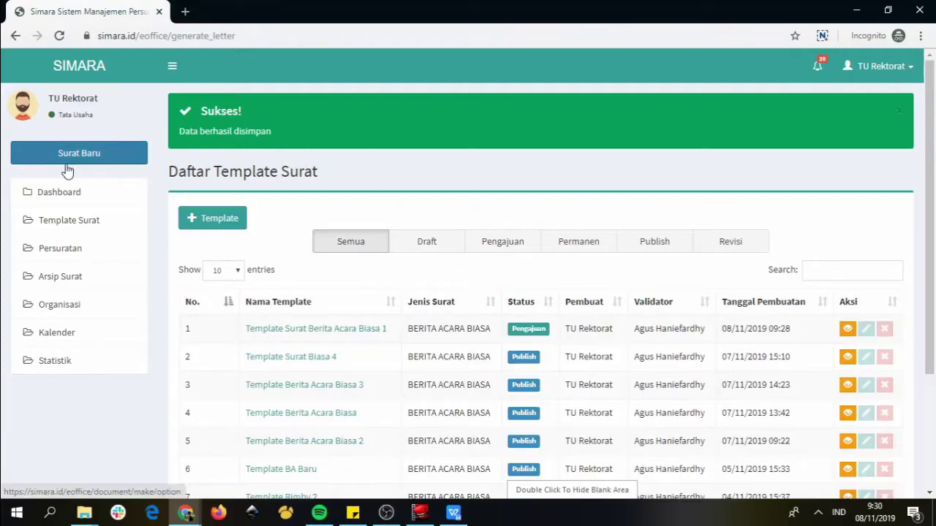
left_click(91, 162)
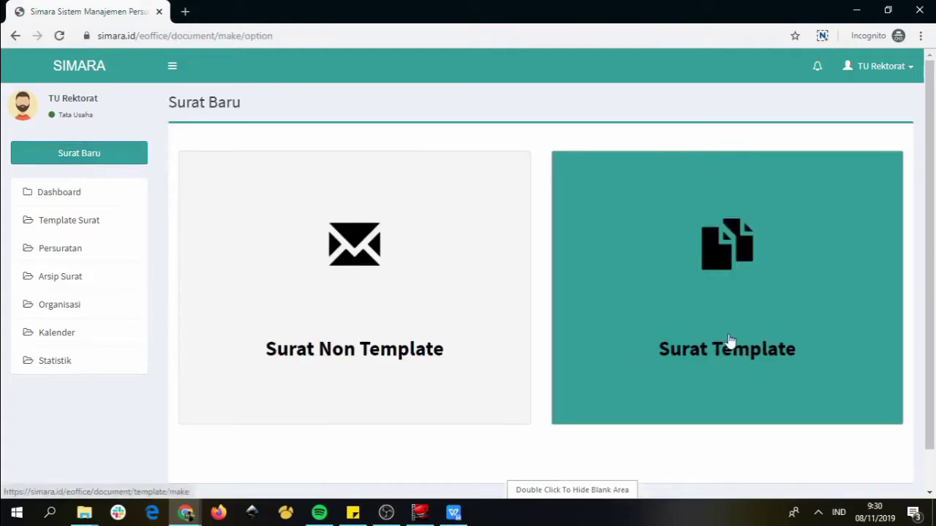
left_click(737, 284)
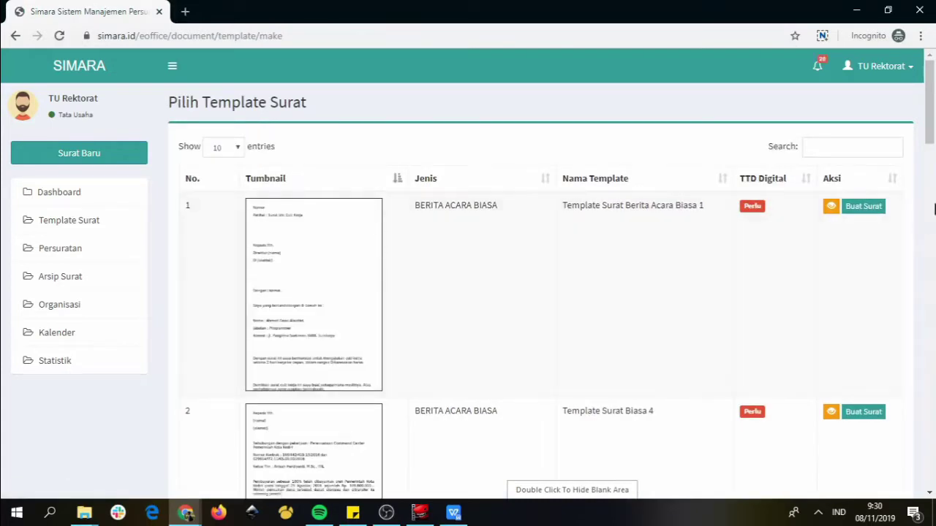
mouse_move(934, 108)
left_mouse_down()
mouse_move(932, 136)
mouse_move(932, 102)
left_mouse_up()
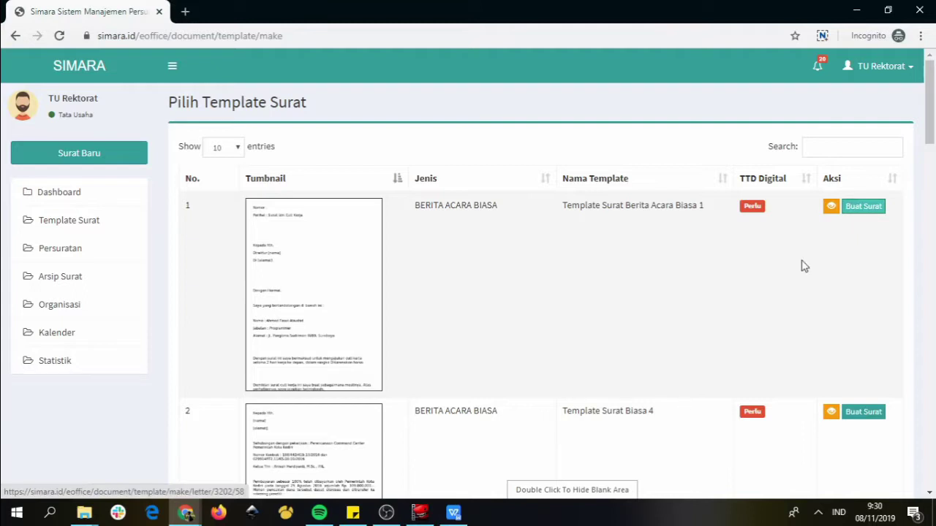
left_click(862, 207)
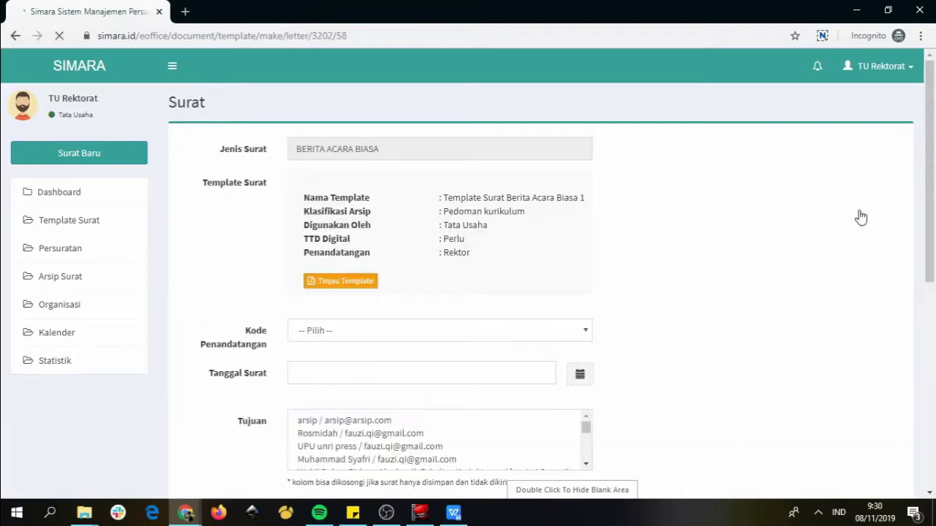
mouse_move(930, 154)
left_mouse_down()
mouse_move(933, 290)
mouse_move(933, 164)
left_mouse_up()
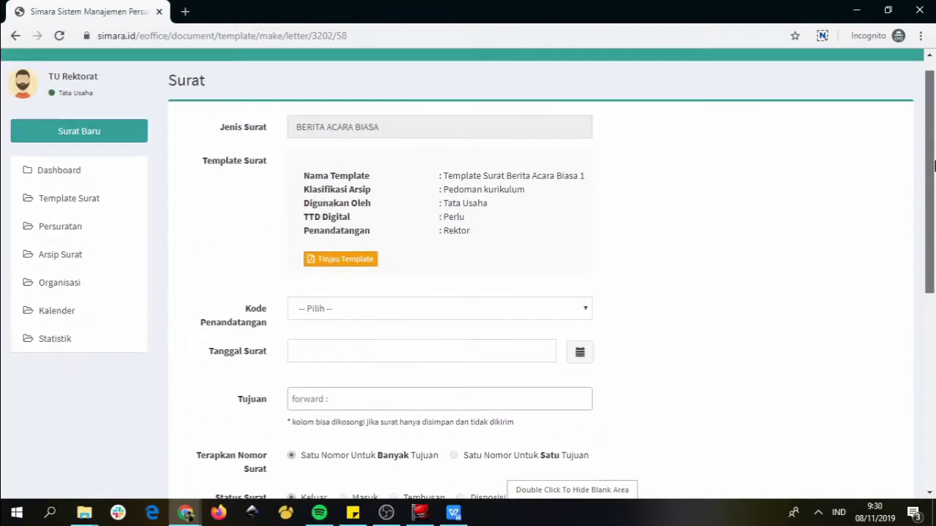
Set the signer code to UN19 - Rektor and the letter date to 08/11/2019
left_click(330, 310)
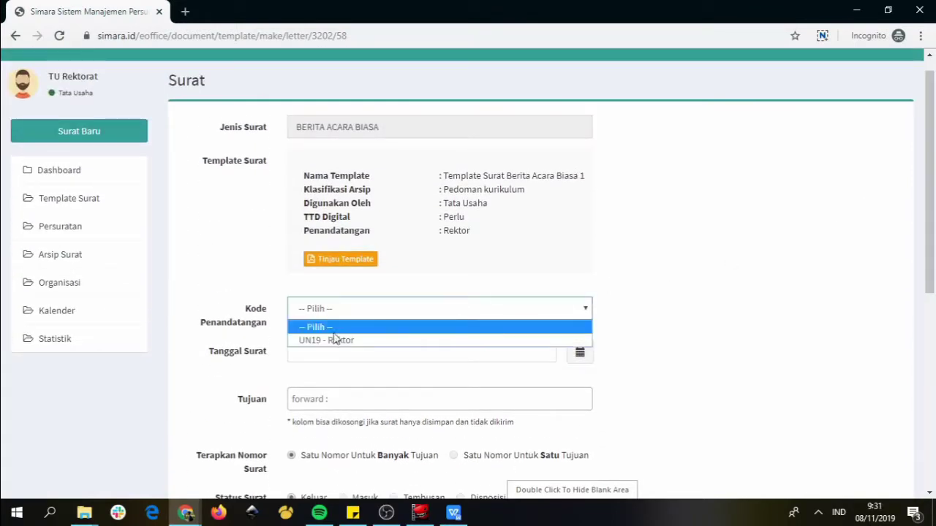
left_click(335, 339)
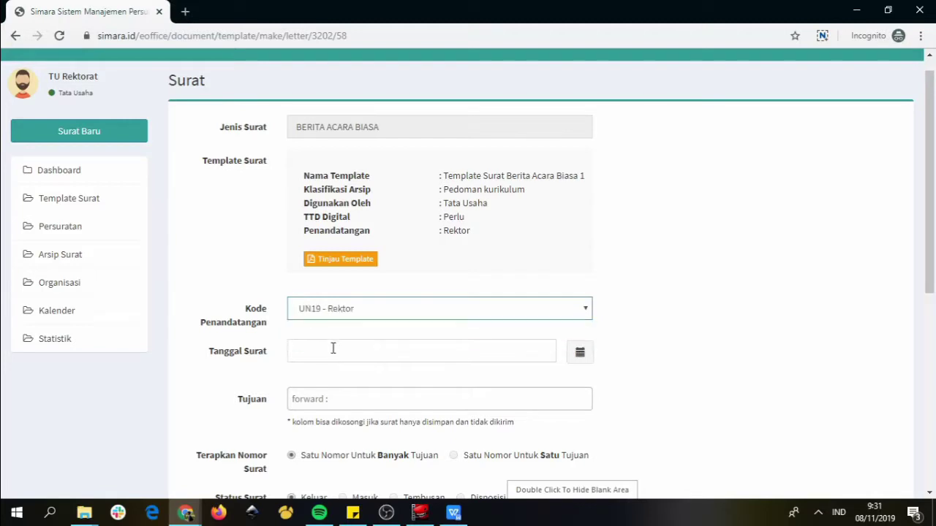
left_click(333, 349)
left_click(415, 273)
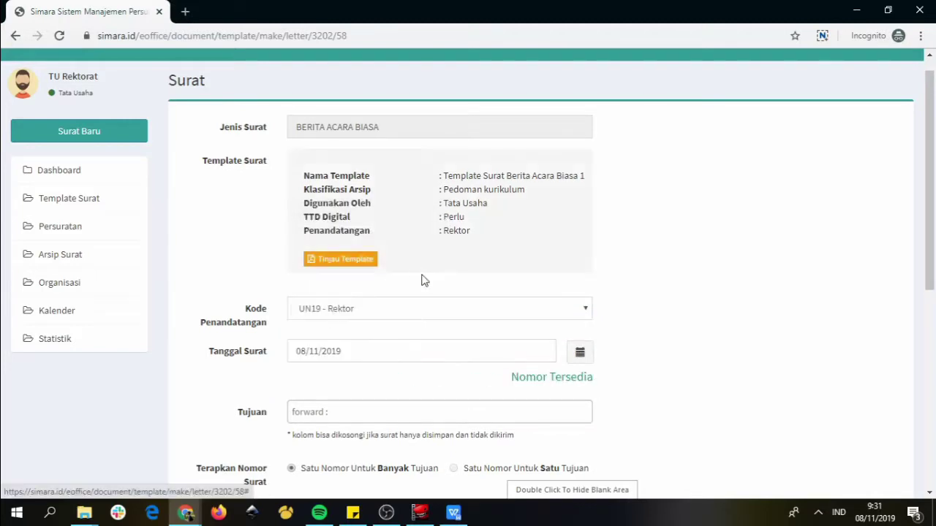
Search for and add one recipient contact under Tujuan
scroll(652, 344, "down", 2)
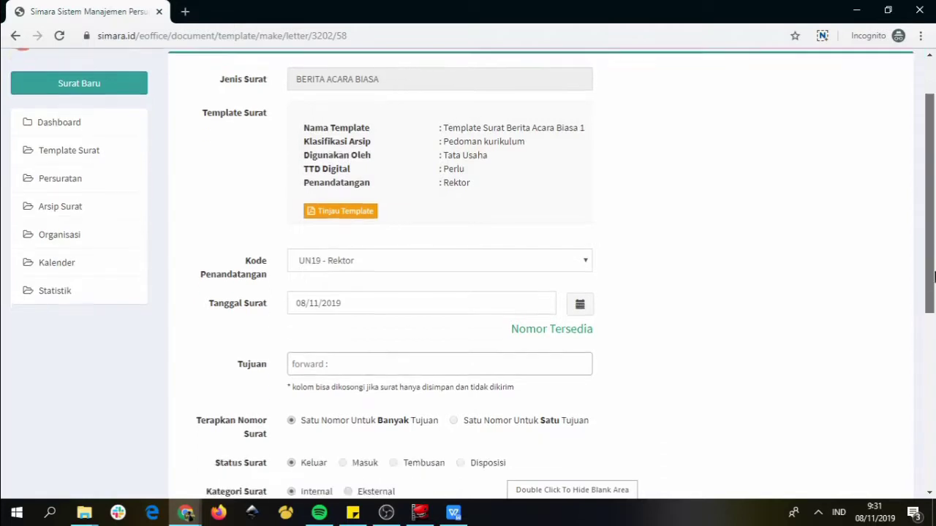
left_click(340, 259)
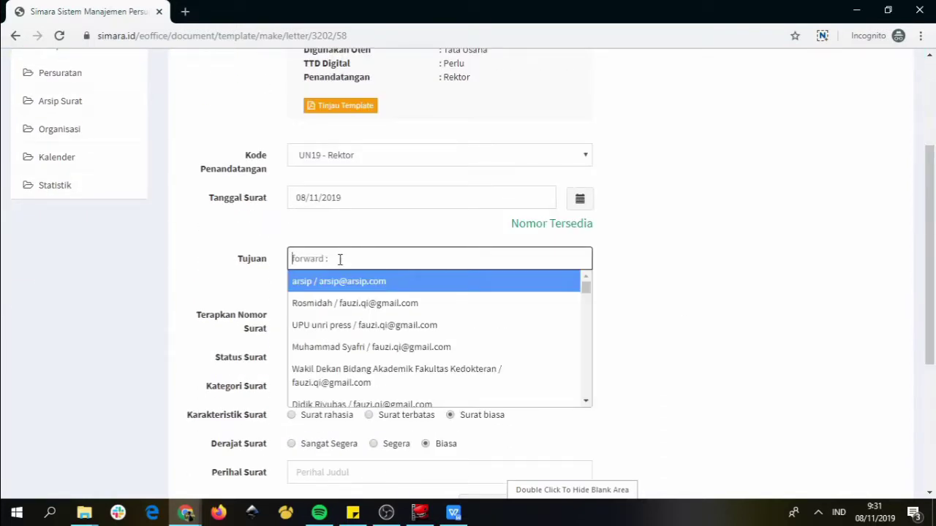
type("dian")
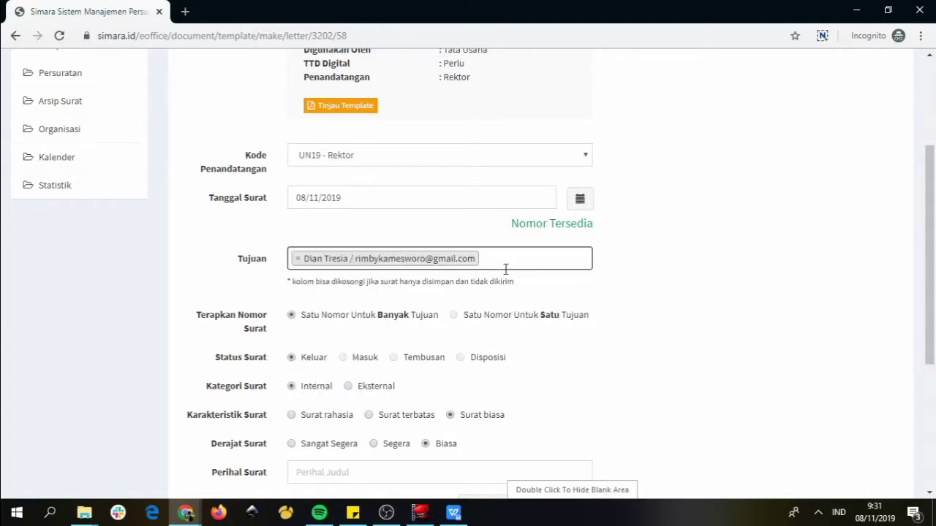
left_click(502, 341)
left_click_drag(931, 243, 933, 334)
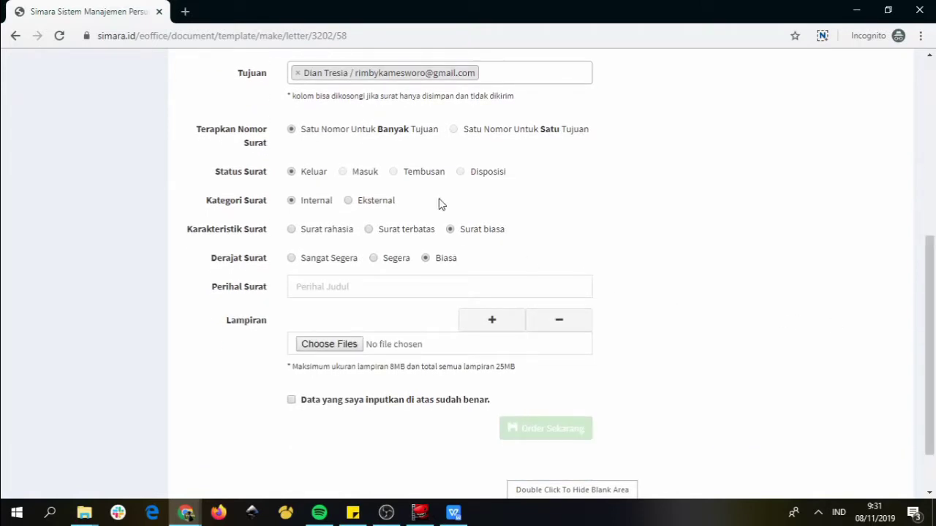
Mark the letter as Surat terbatas with Sangat Segera urgency
left_click(369, 231)
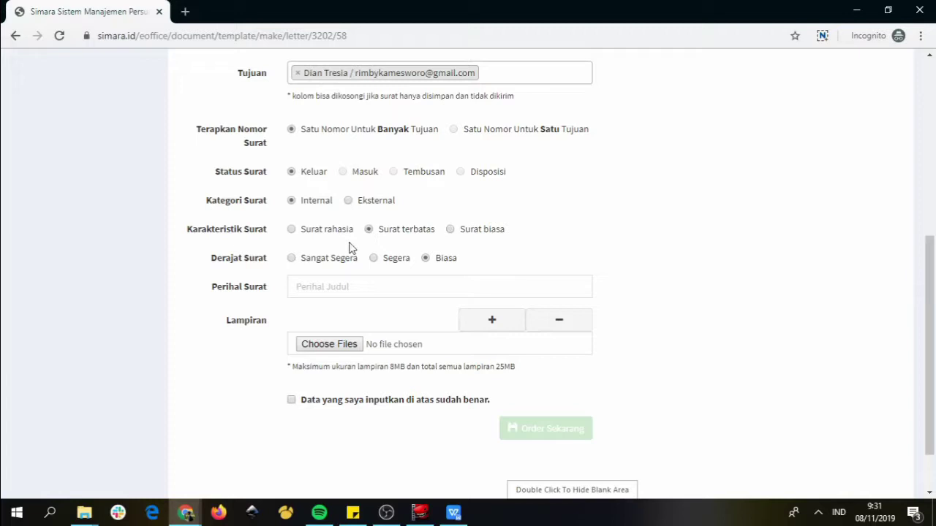
left_click(292, 259)
left_click_drag(929, 278, 929, 291)
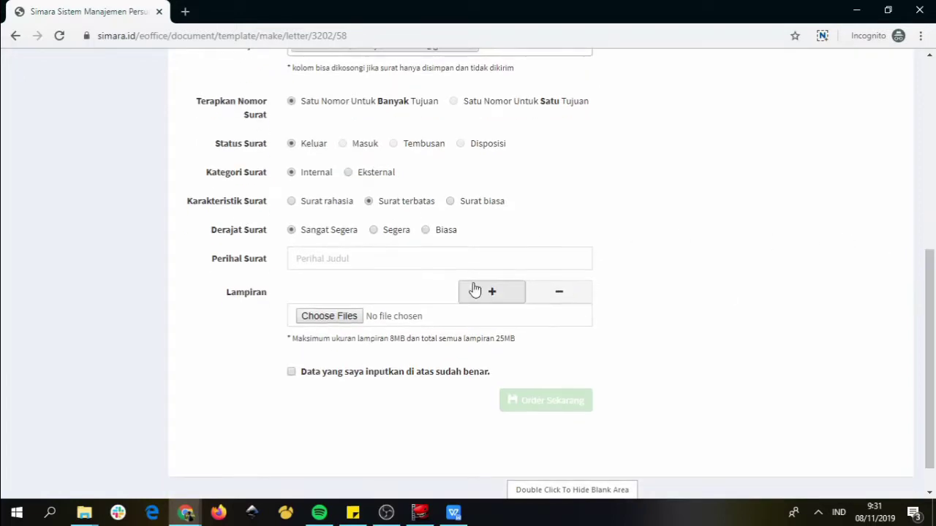
Enter 'Surat Berita Acara Biasa 1' as the Perihal Surat subject
left_click(316, 258)
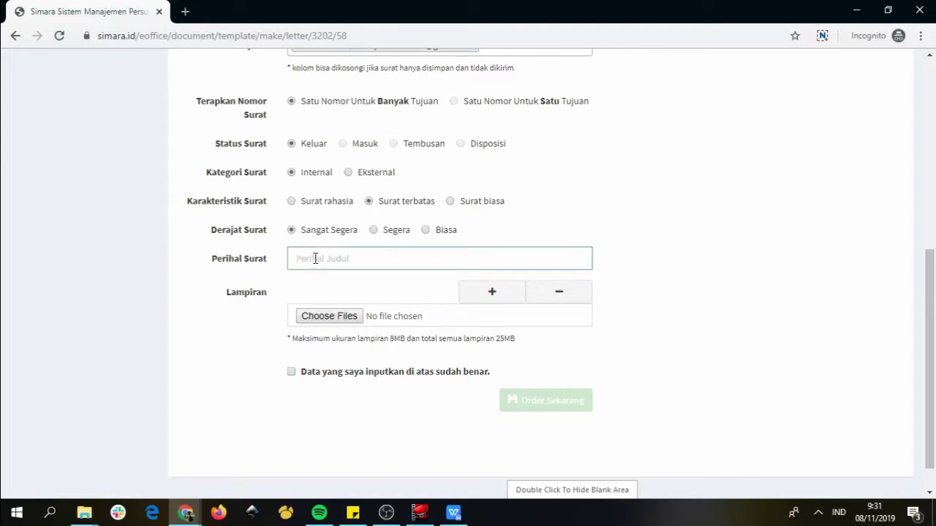
type("Surat Berita Acara Biasa 1")
left_click(672, 276)
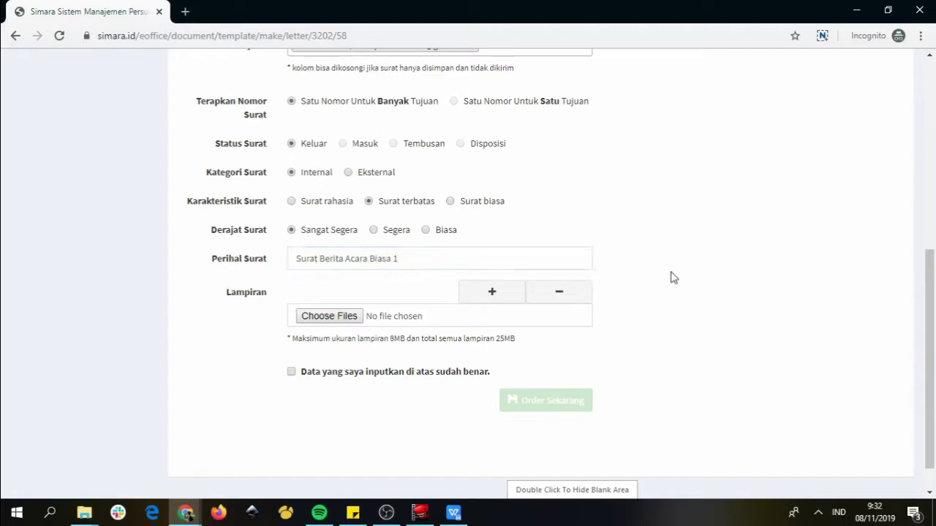
left_click(326, 318)
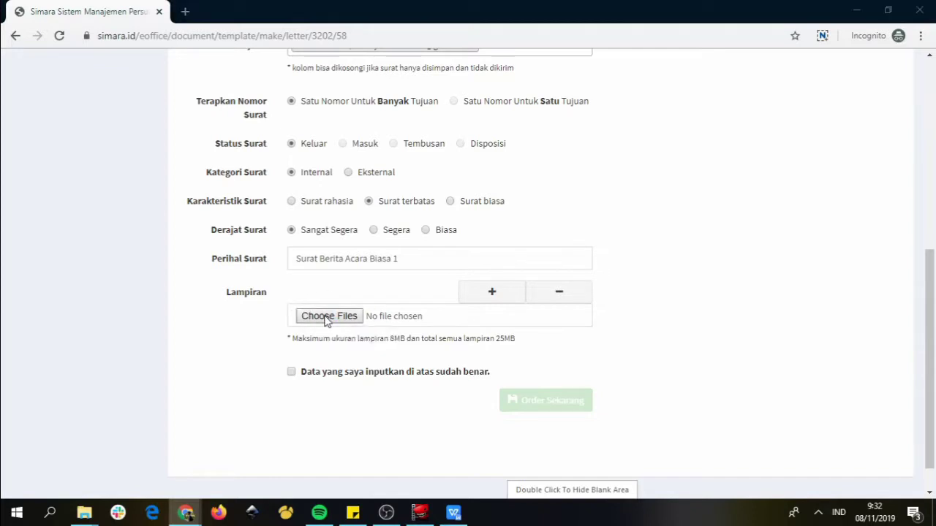
Attach the ttd digital image and the InitiateSingleEntryPaymentSummary18-10-2019 PDF to the letter
left_click(326, 319)
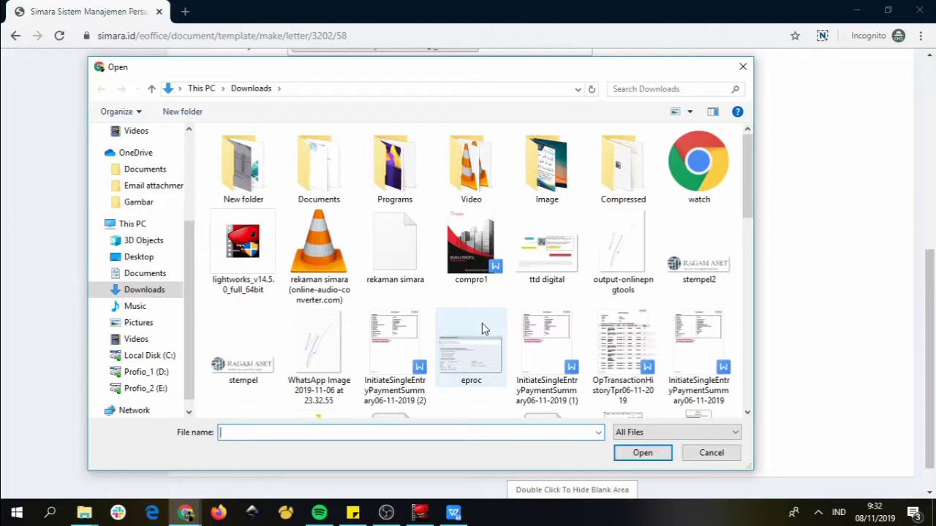
double_click(564, 268)
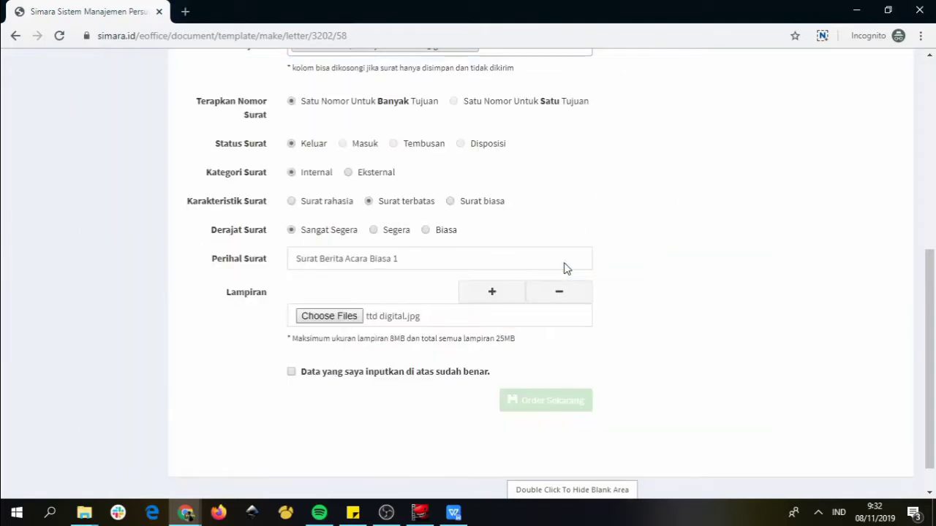
left_click(494, 293)
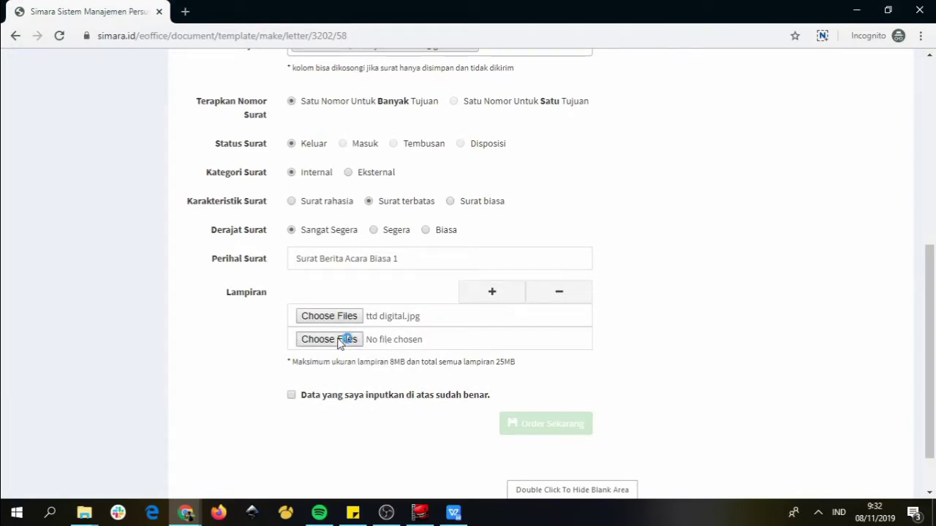
left_click(338, 340)
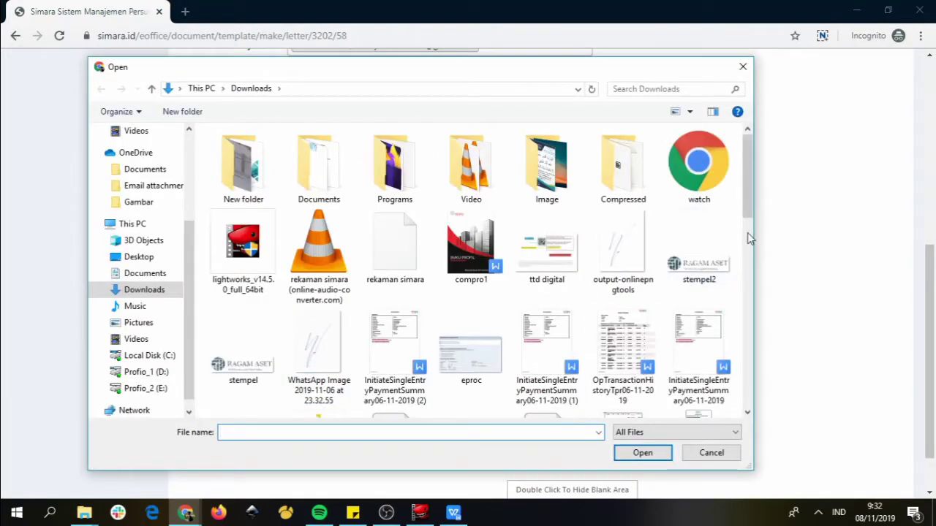
left_click_drag(748, 213, 784, 397)
double_click(468, 292)
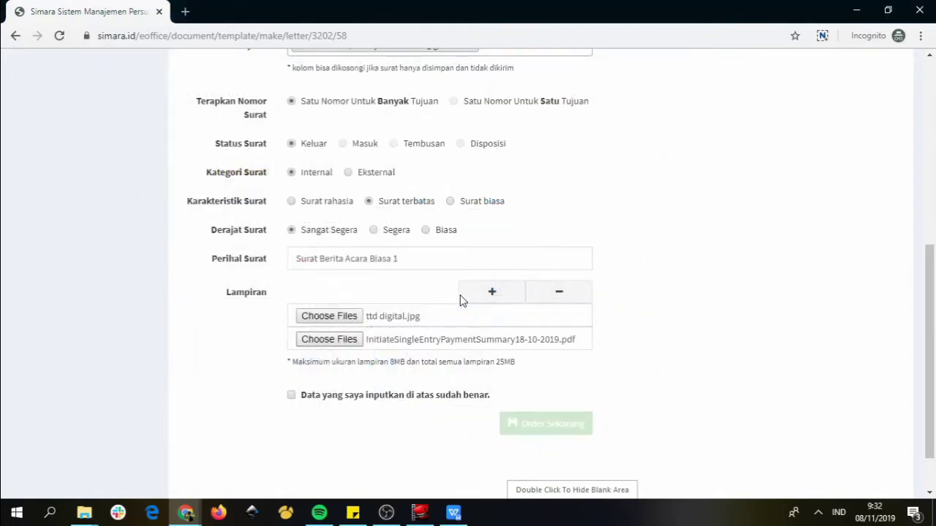
Confirm the letter data is correct and submit the order with Order Sekarang
scroll(293, 367, "down", 1)
left_click(291, 366)
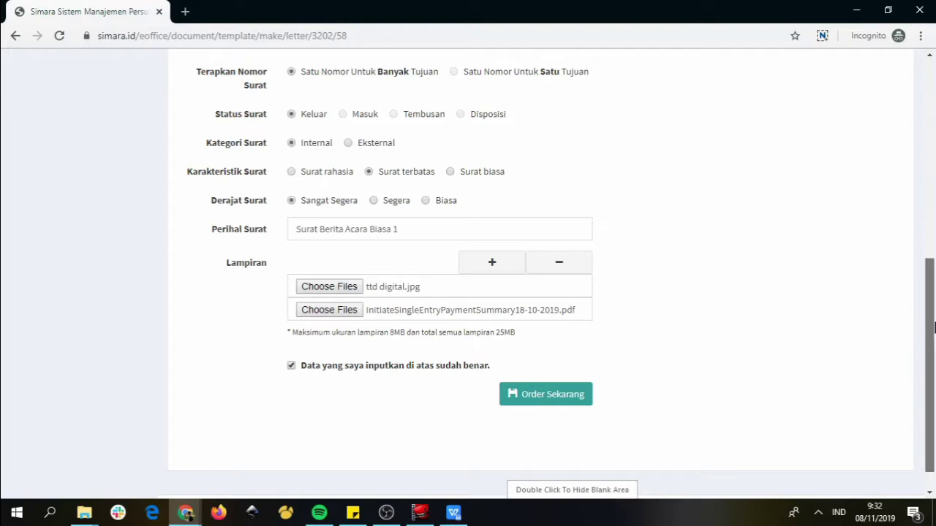
scroll(907, 329, "down", 1)
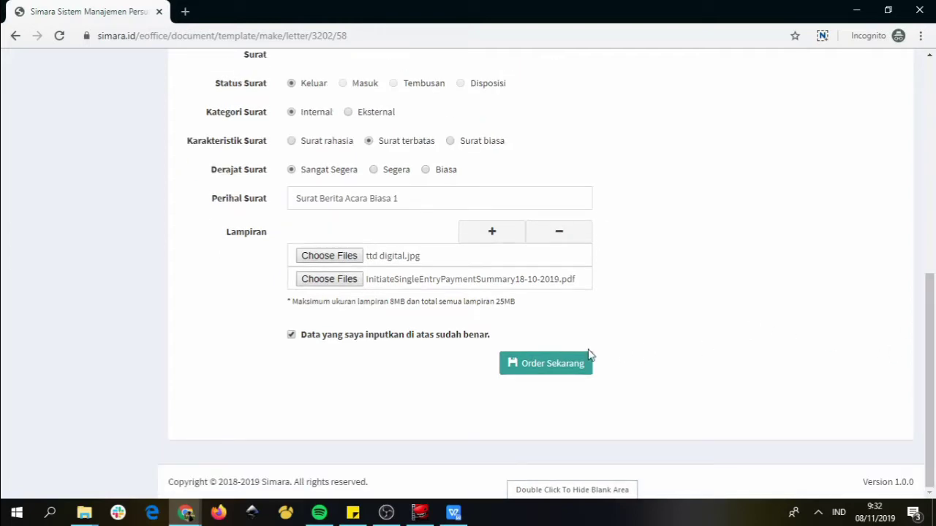
left_click(548, 366)
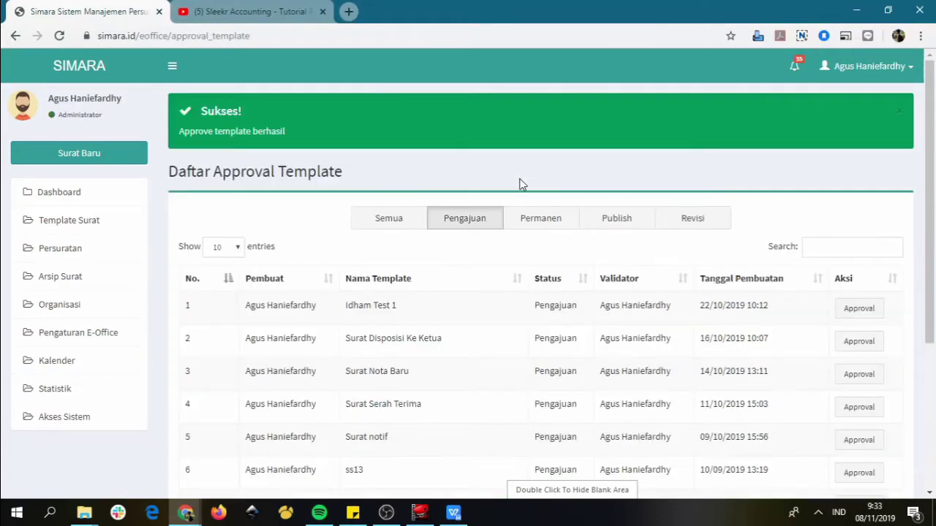
Log out of the administrator account and log in with the rektor account
left_click(870, 73)
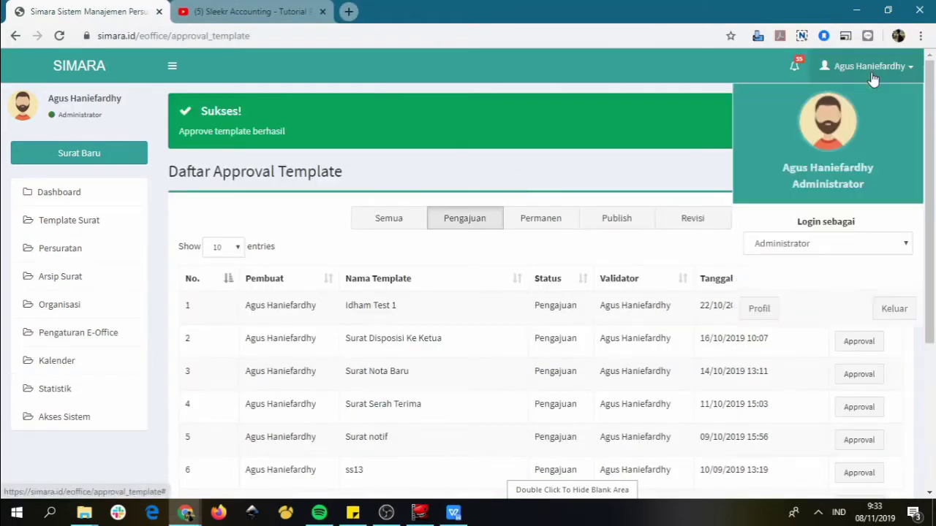
left_click(892, 310)
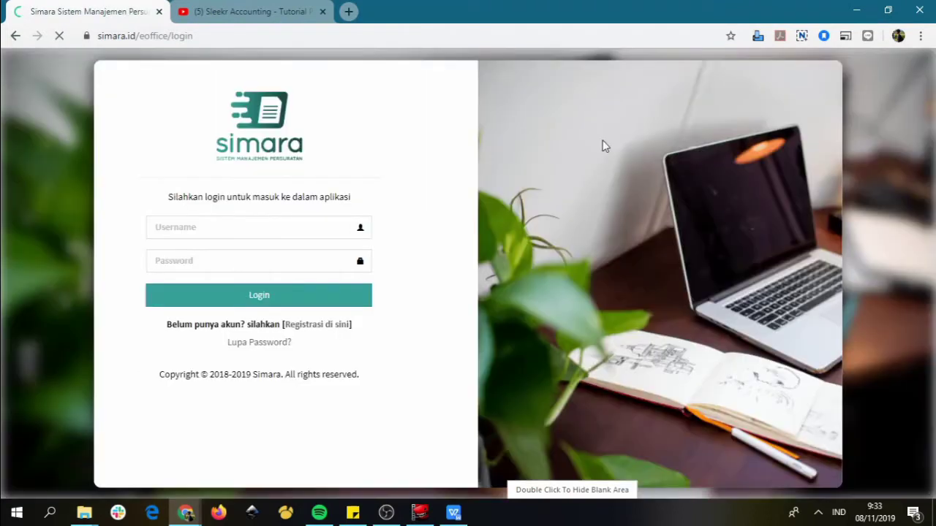
left_click(190, 226)
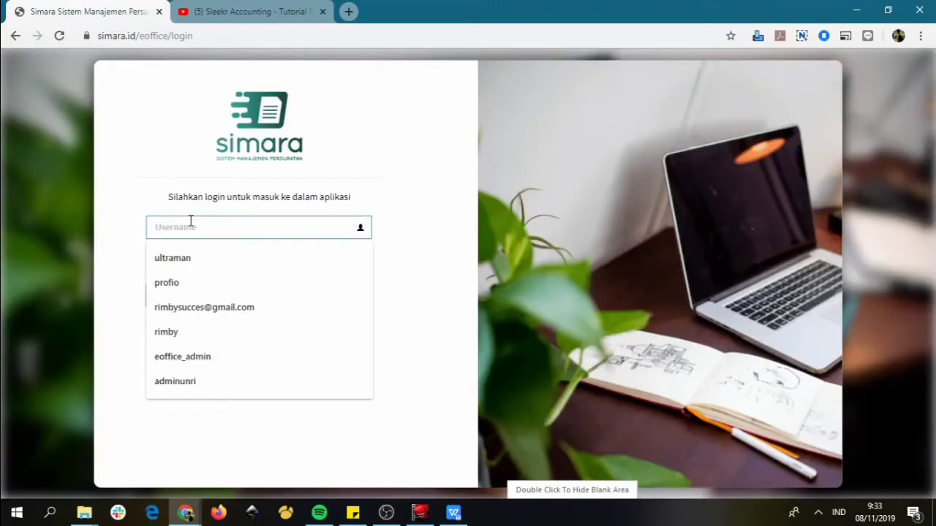
type("rekto")
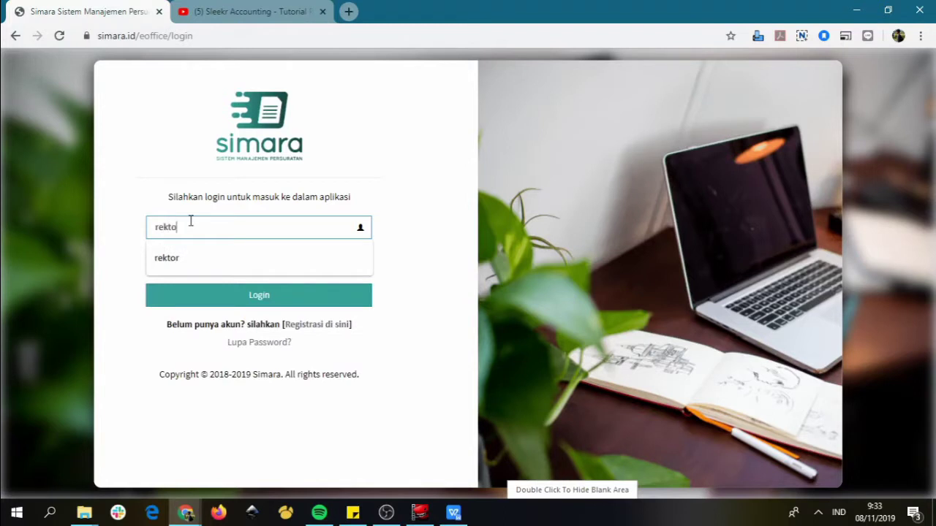
type("r")
double_click(190, 222)
left_click(200, 260)
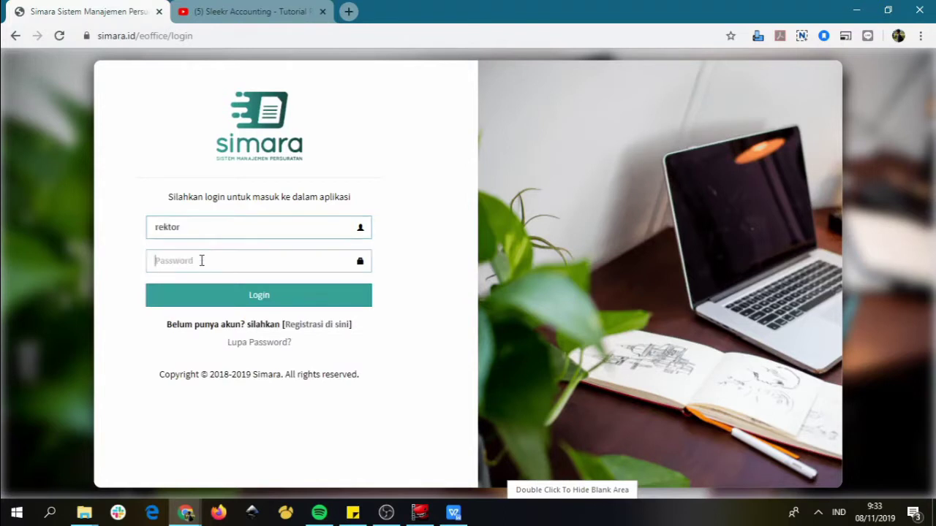
left_click(229, 301)
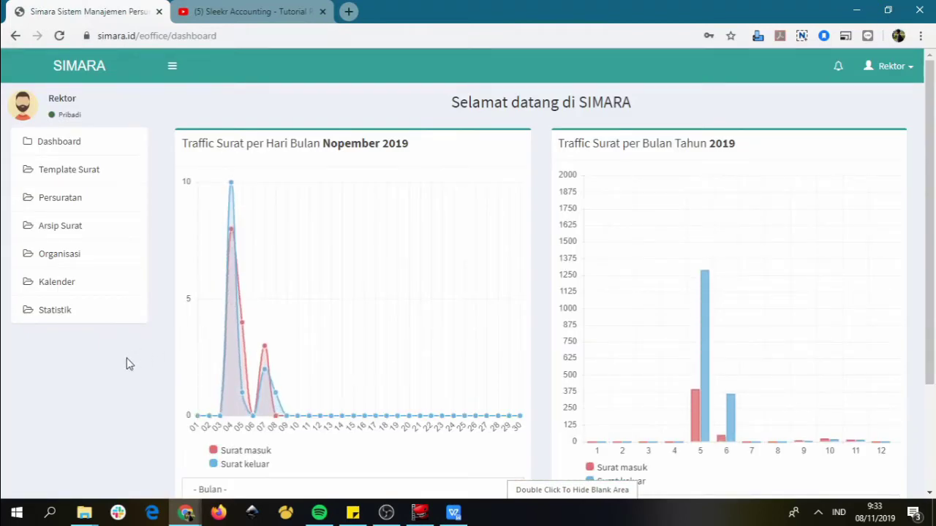
Open Persuratan > Approval Surat and the approval details for Surat Berita Acara Biasa 1
left_click(71, 199)
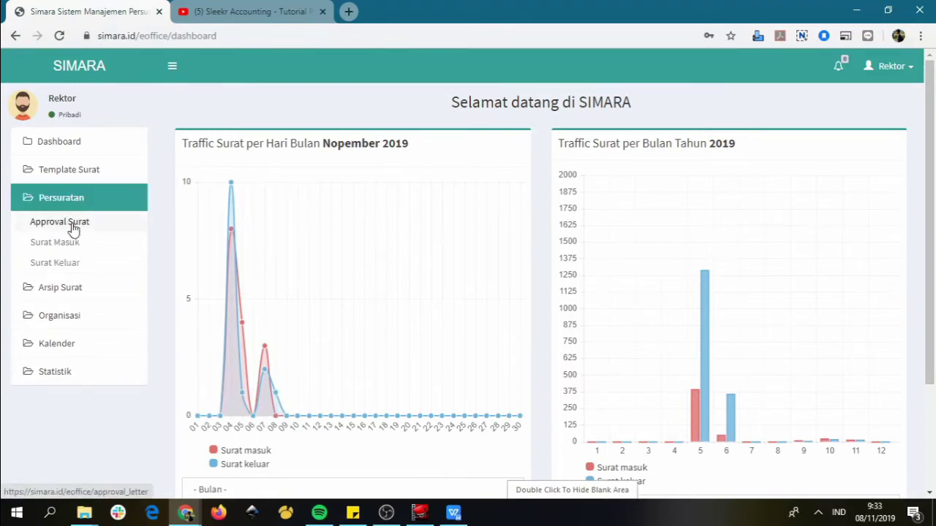
left_click(60, 221)
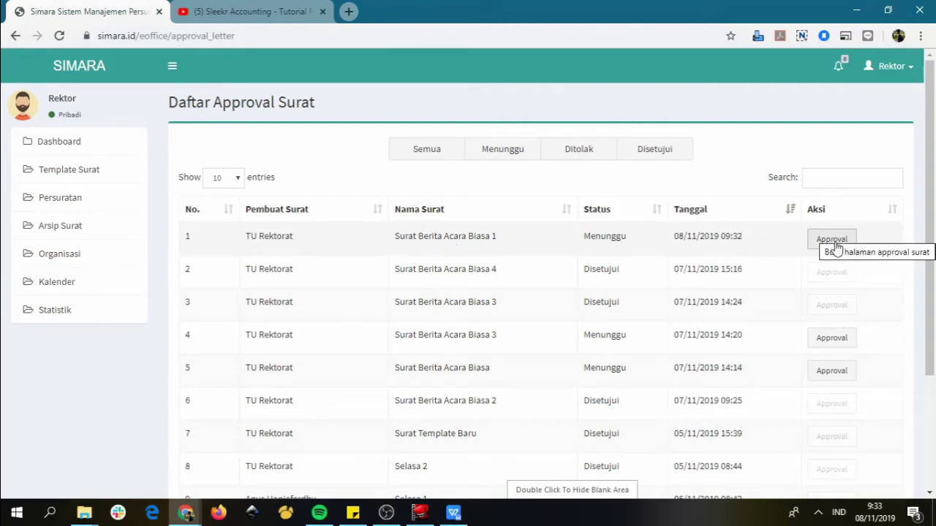
left_click(837, 248)
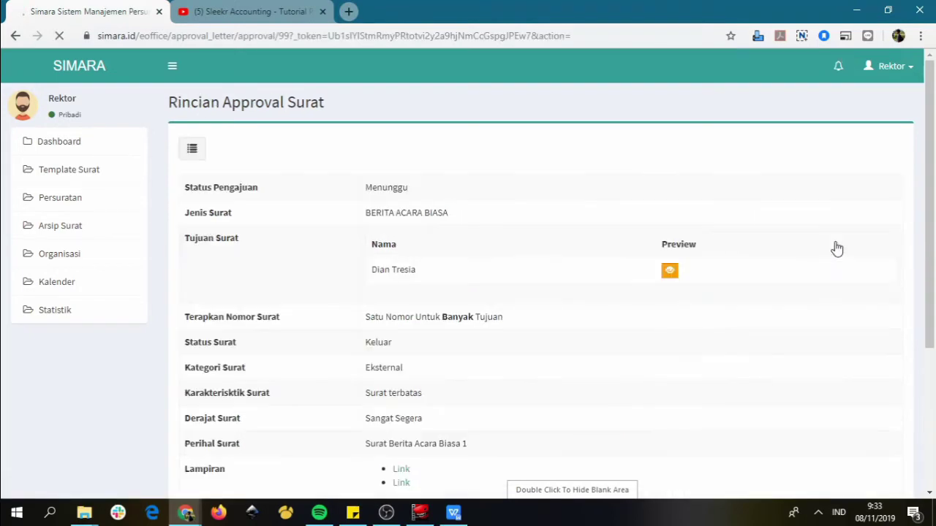
Review the Surat Berita Acara Biasa 1 PDF preview, then close it and scroll to Persetujuan
left_click_drag(932, 128, 932, 177)
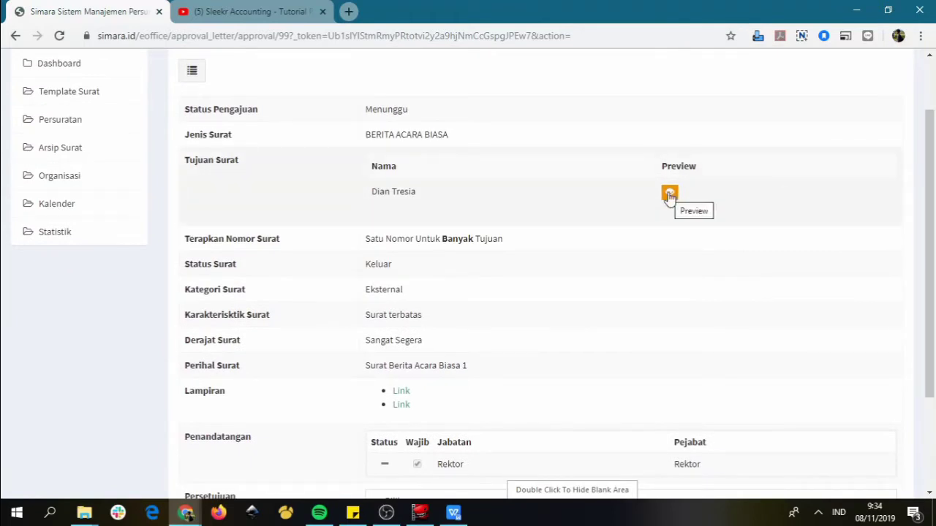
left_click(669, 194)
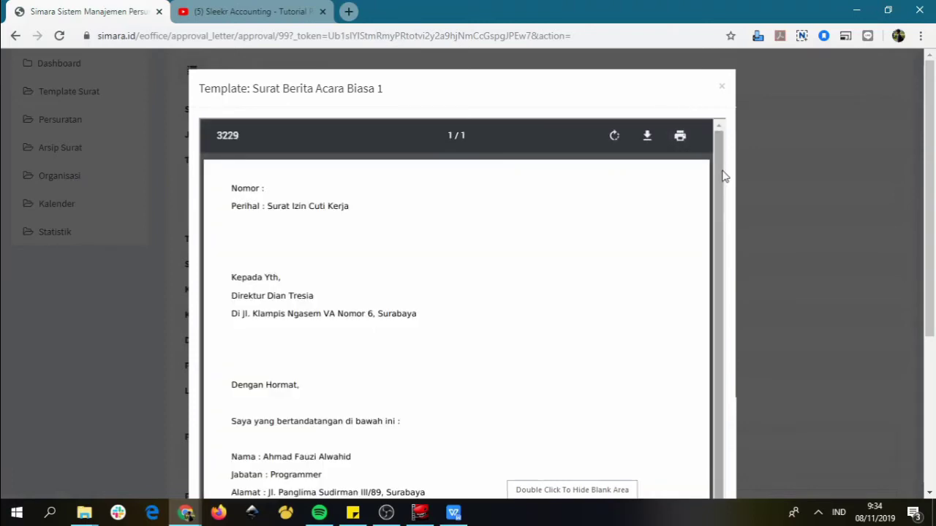
left_click_drag(721, 183, 733, 348)
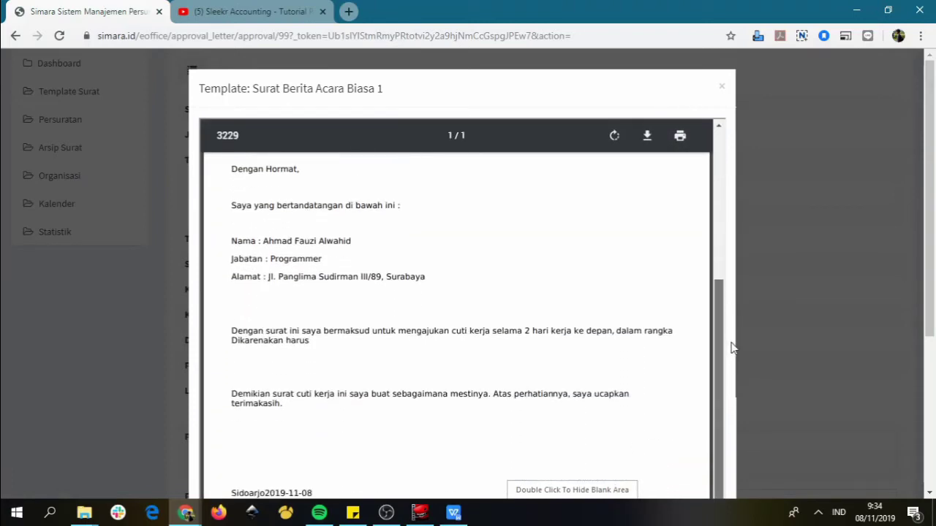
left_click_drag(737, 390, 675, 196)
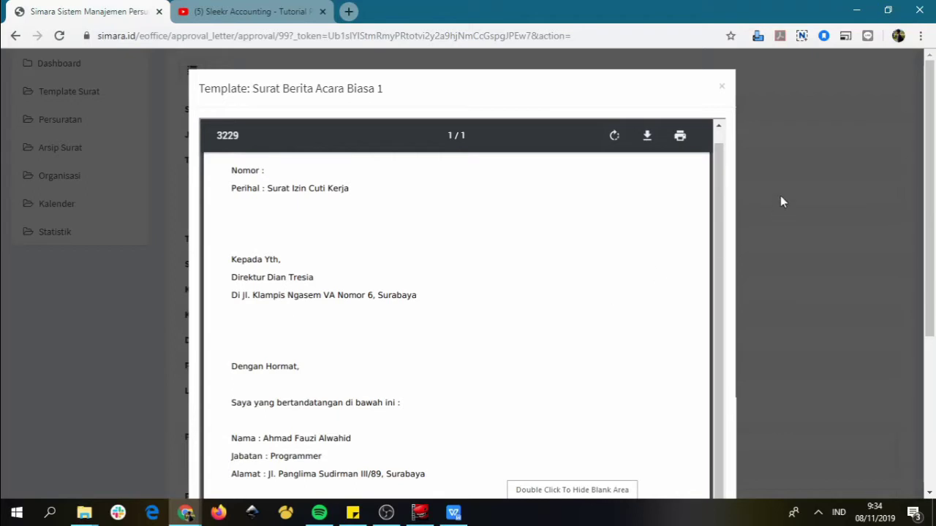
left_click(721, 87)
left_click_drag(930, 168, 932, 307)
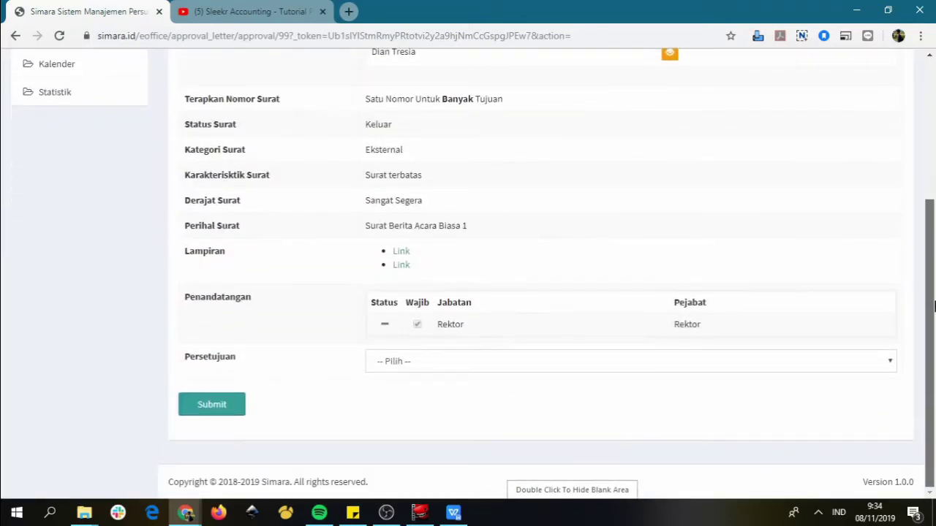
Set Persetujuan to Disetujui, submit the approval, and switch to the TU Rektorat window
left_click(393, 361)
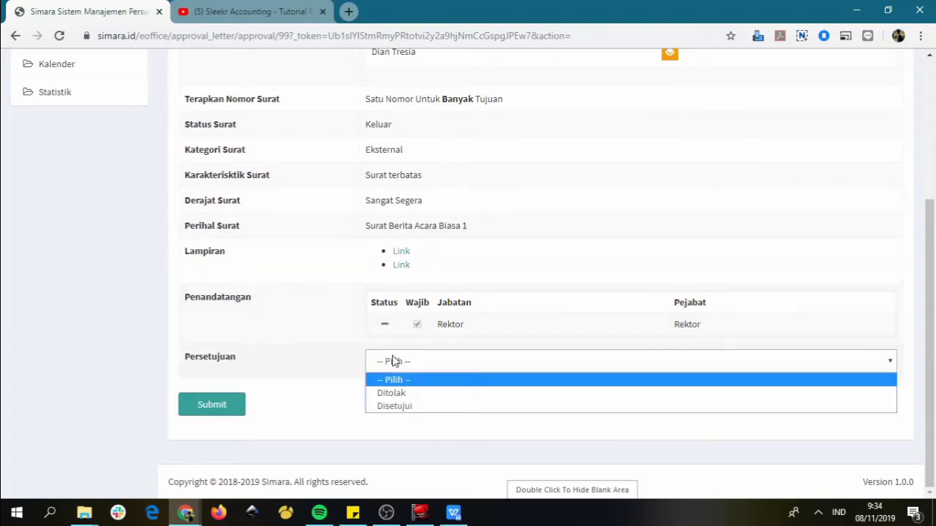
left_click(402, 407)
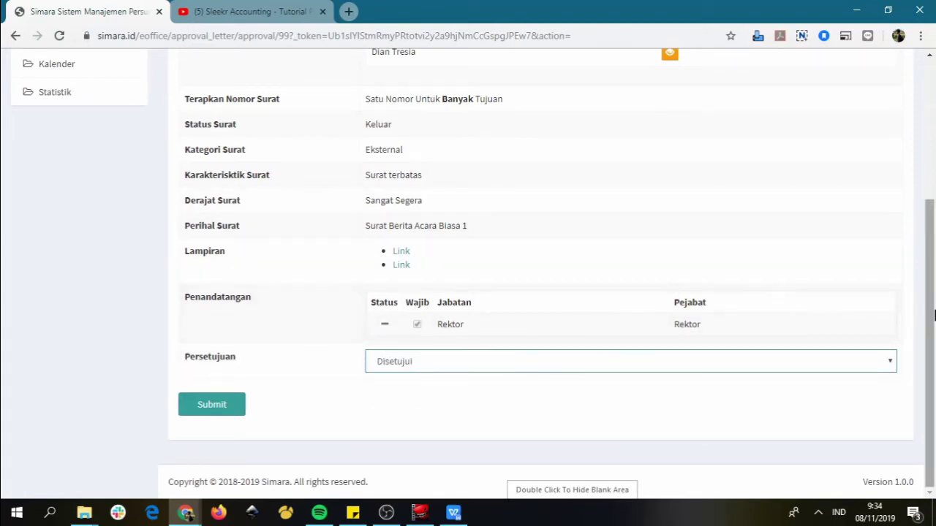
left_click_drag(932, 309, 933, 334)
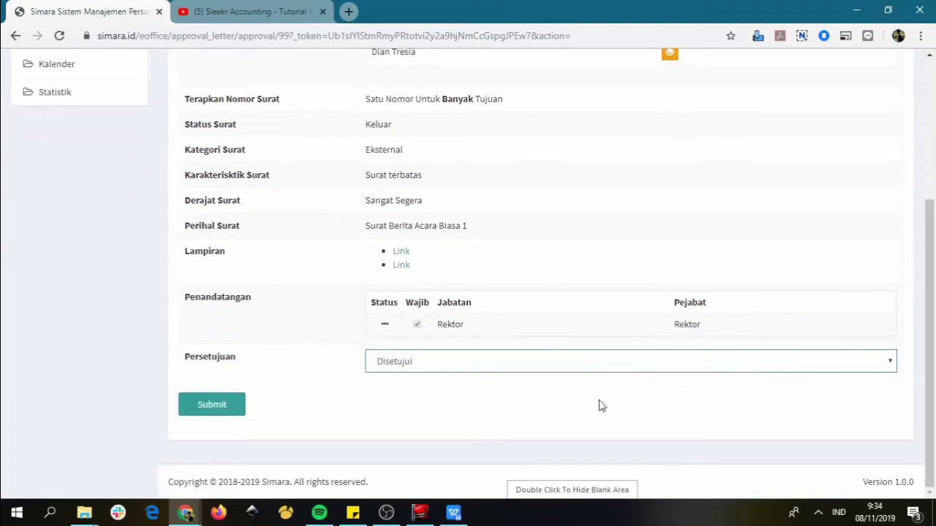
left_click(228, 413)
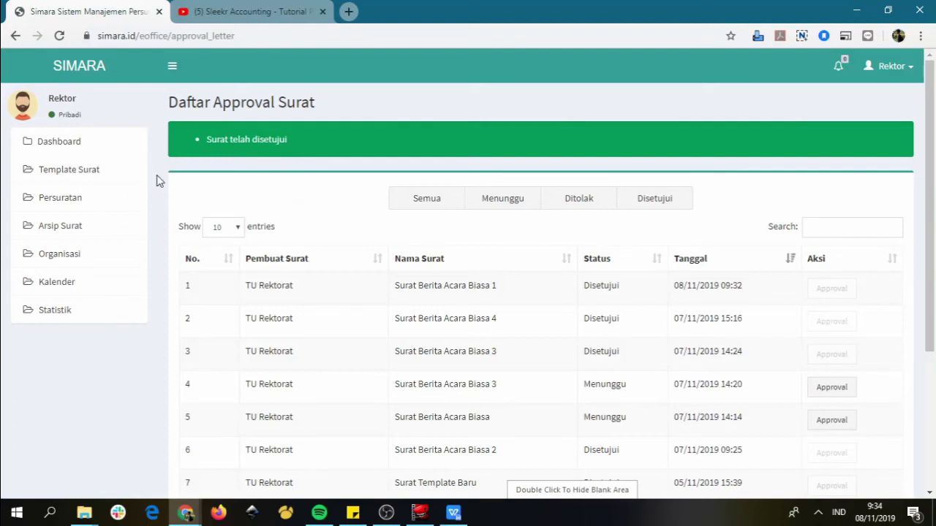
key("alt+Tab")
Log out of TU Rektorat, log in as the recipient account, and open Persuratan > Surat Masuk
left_click(874, 66)
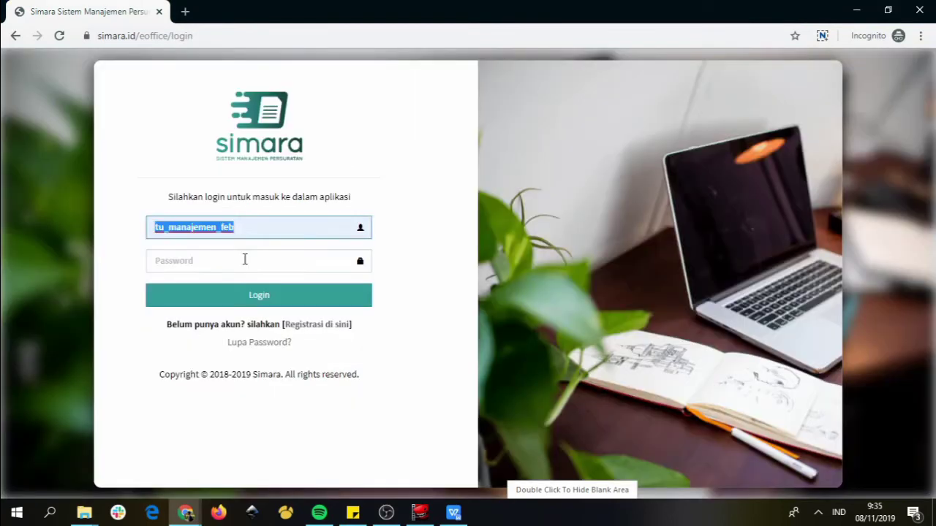
left_click(245, 260)
key("ctrl+v")
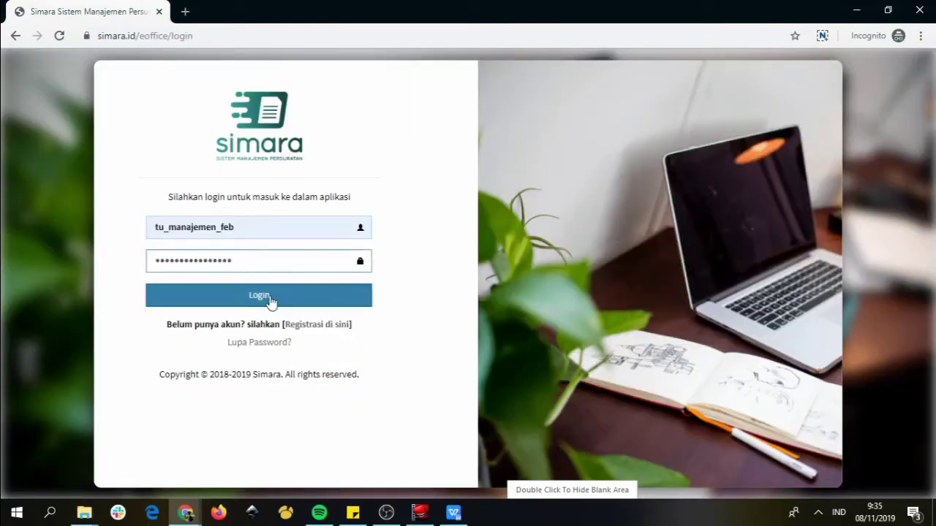
left_click(270, 298)
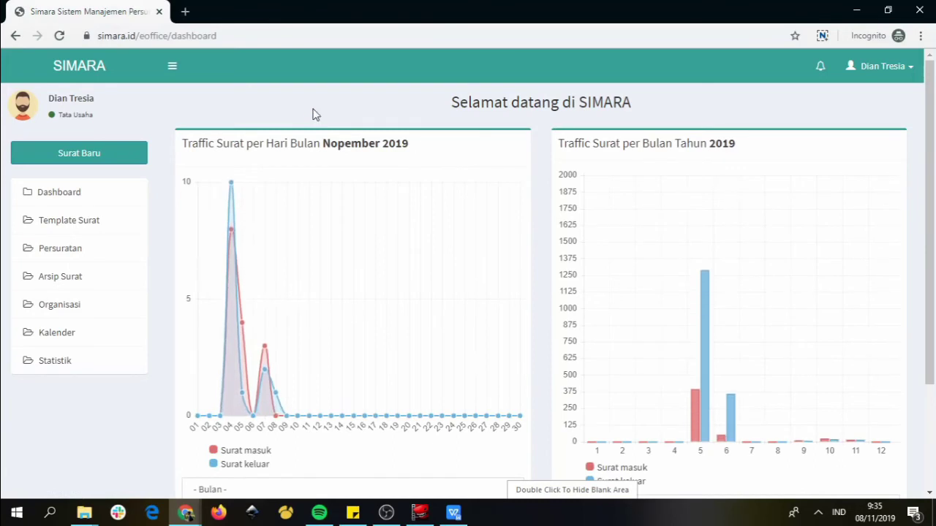
left_click(73, 248)
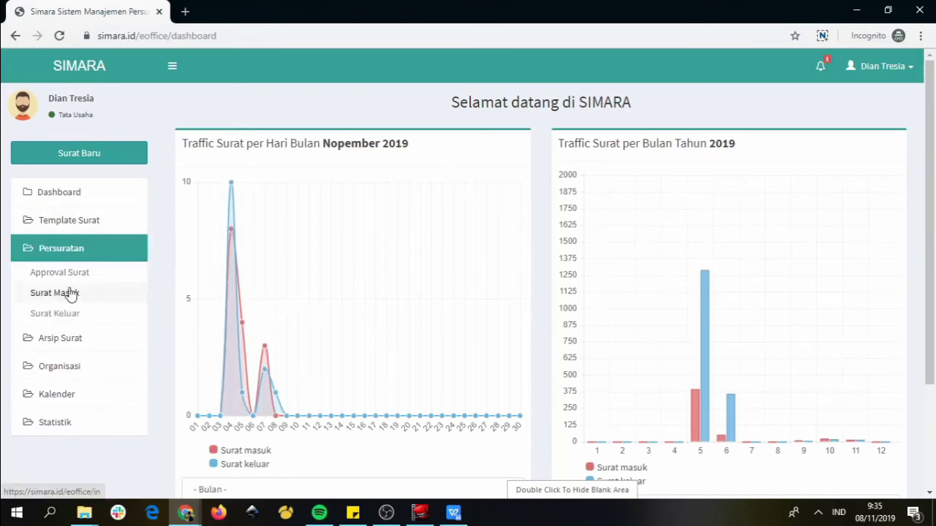
left_click(69, 296)
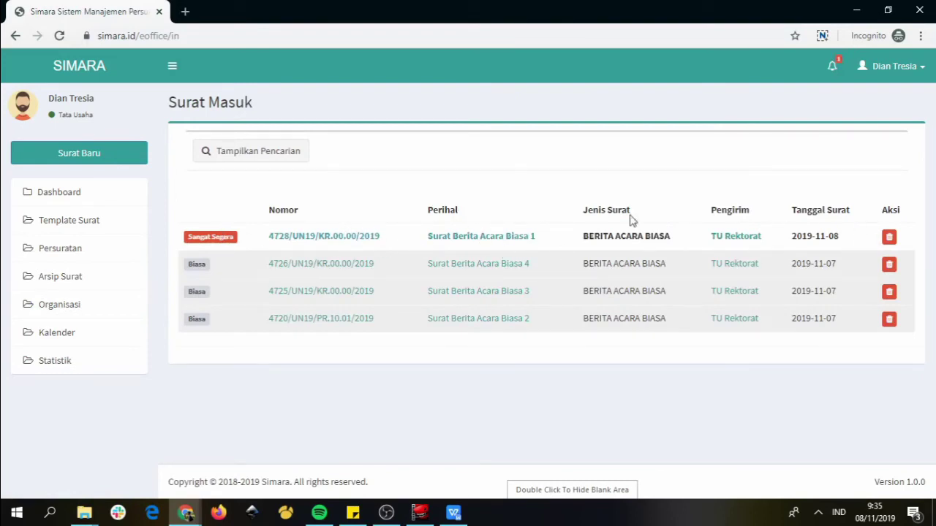
Open the received Surat Berita Acara Biasa 1 and scroll to its QR-code signature
left_click(451, 241)
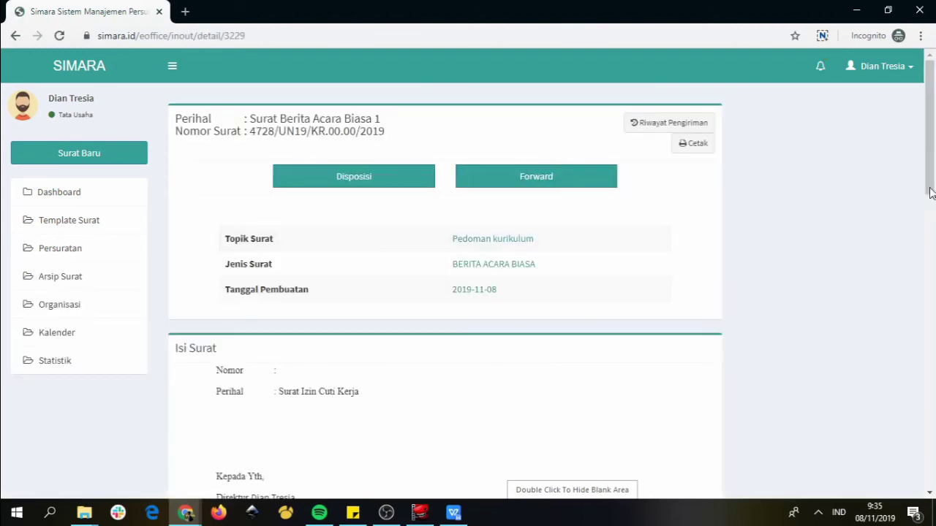
left_click_drag(935, 149, 931, 385)
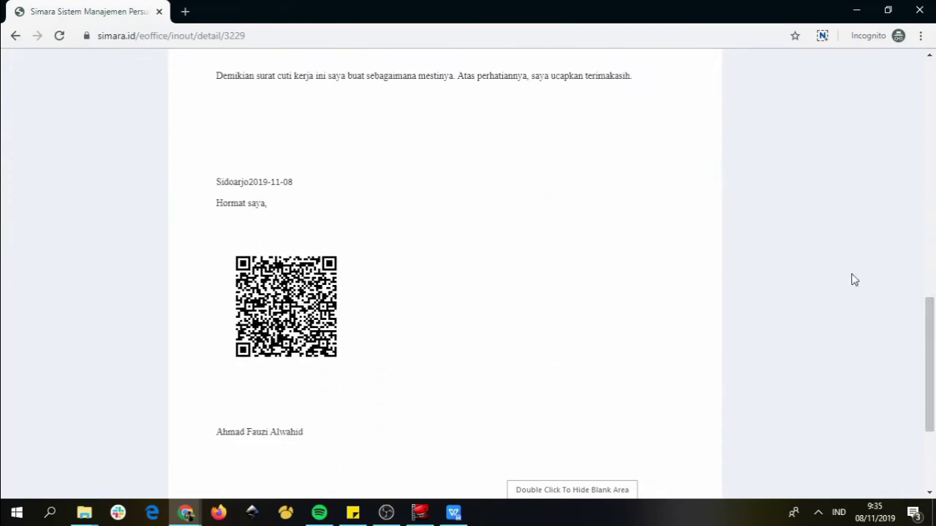
left_click_drag(930, 321, 928, 242)
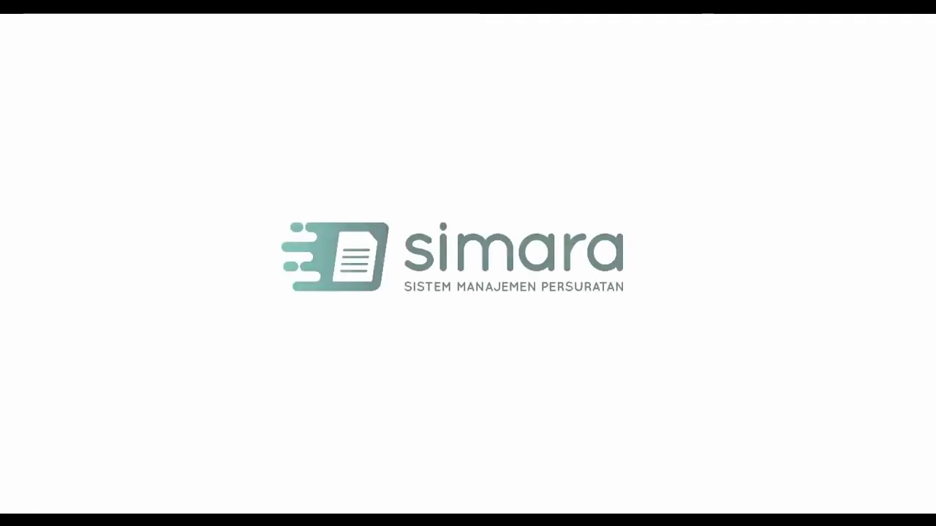